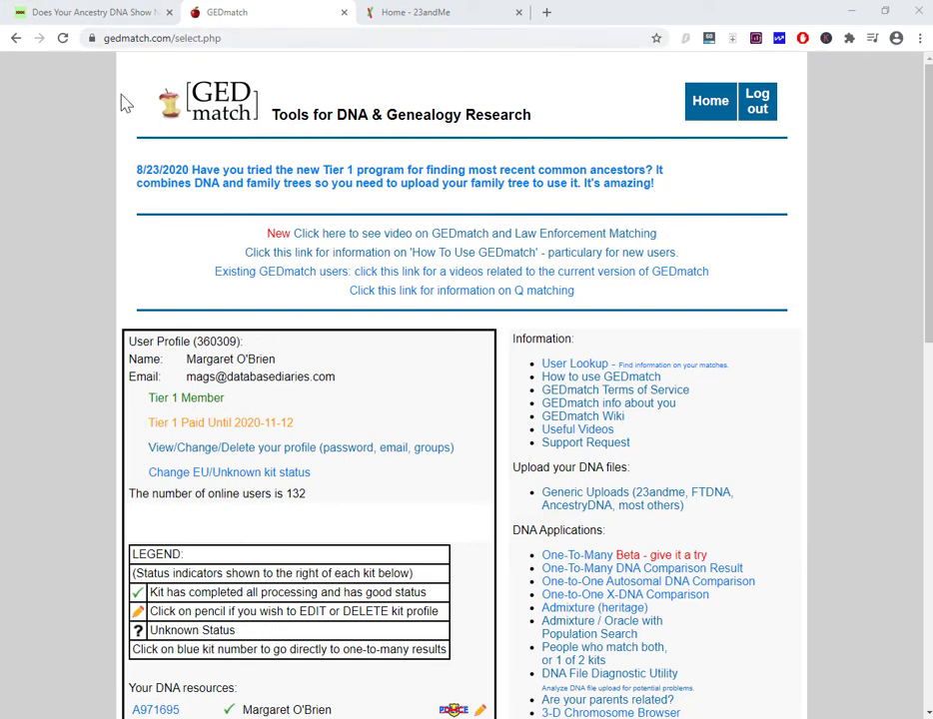
- Go to the Data Mining DNA article's section on how to investigate Neanderthal DNA with your Ancestry DNA test
{"action": "left_click", "coordinate": [93, 14]}
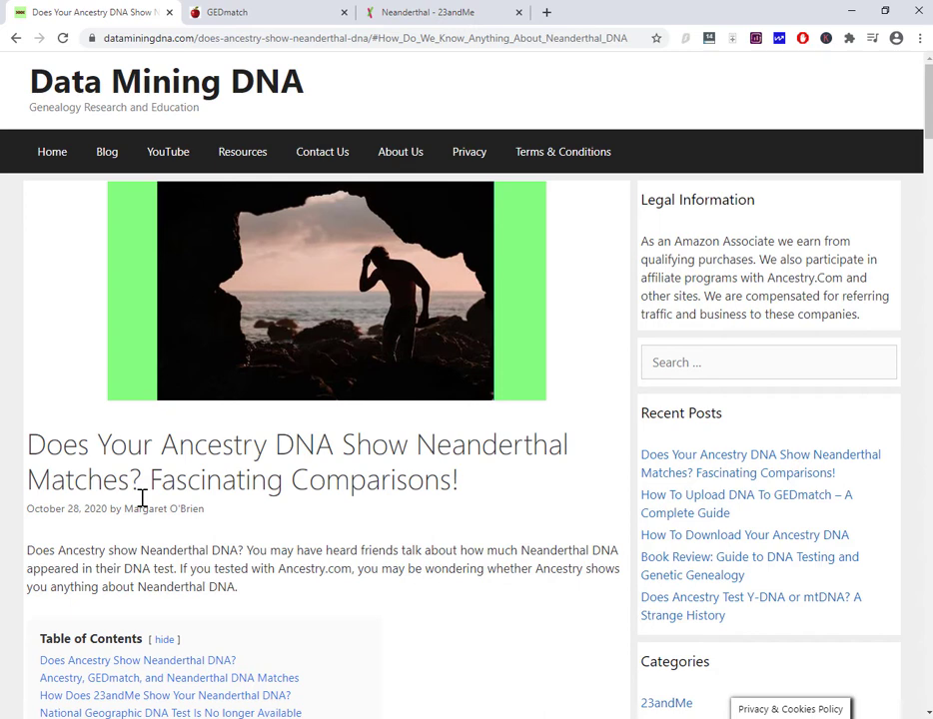
{"action": "scroll", "coordinate": [179, 496], "scroll_direction": "down", "scroll_amount": 2}
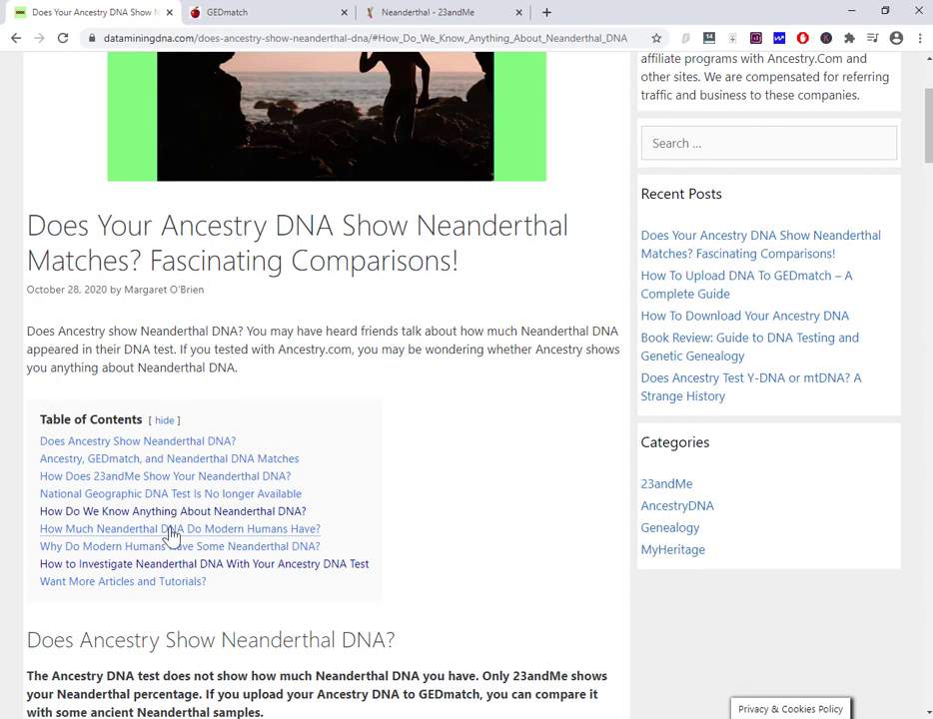
{"action": "left_click", "coordinate": [281, 565]}
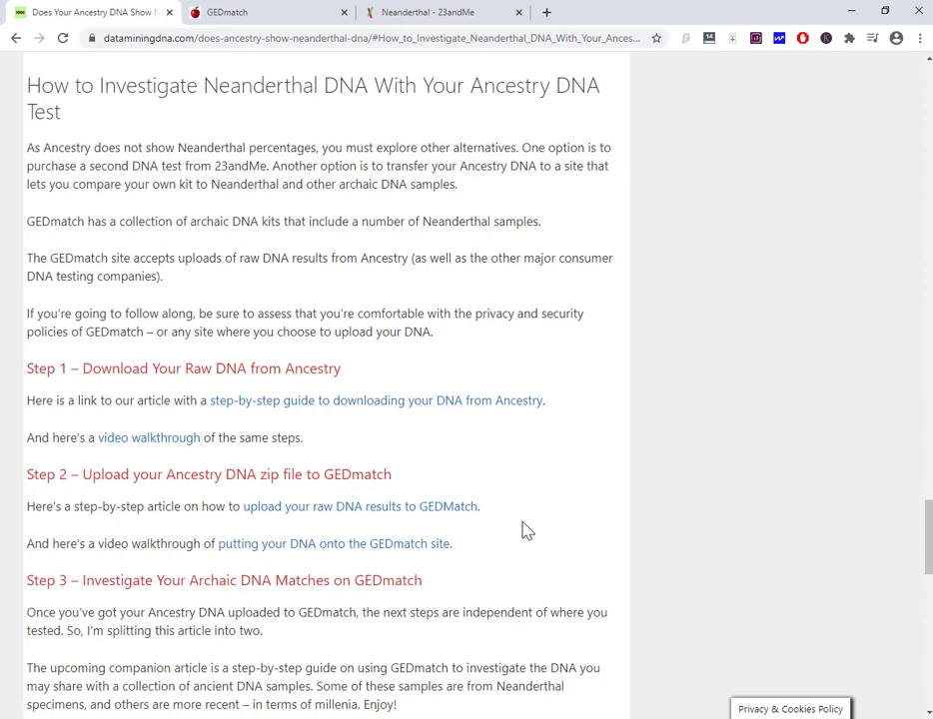
- Copy the kit number from the GEDmatch DNA resources and open the Archaic DNA Matches tool in a new tab
{"action": "left_click", "coordinate": [264, 14]}
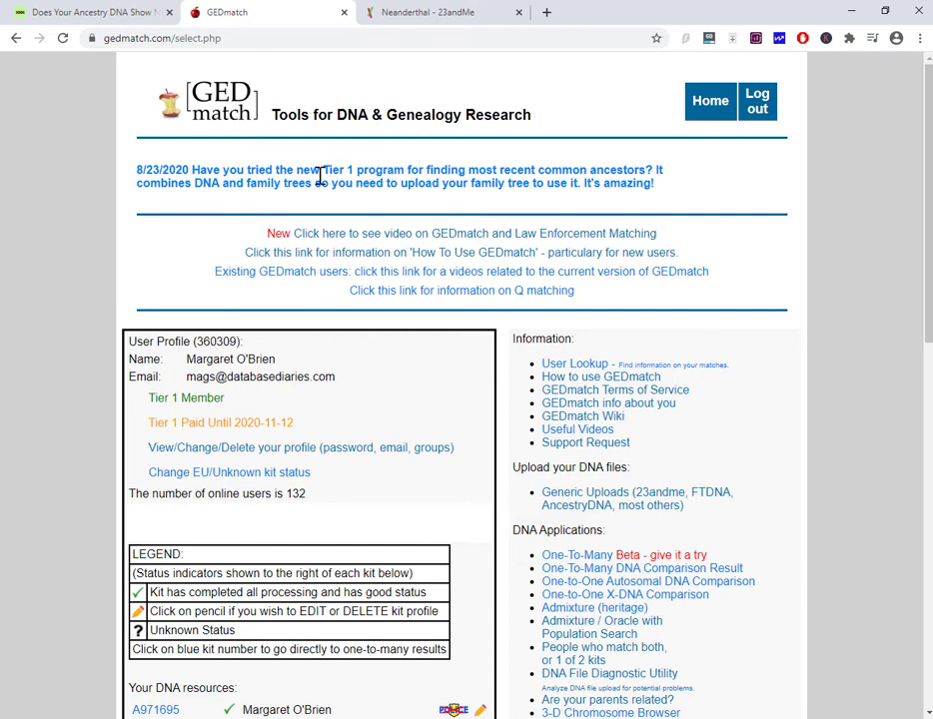
{"action": "scroll", "coordinate": [598, 377], "scroll_direction": "down", "scroll_amount": 3}
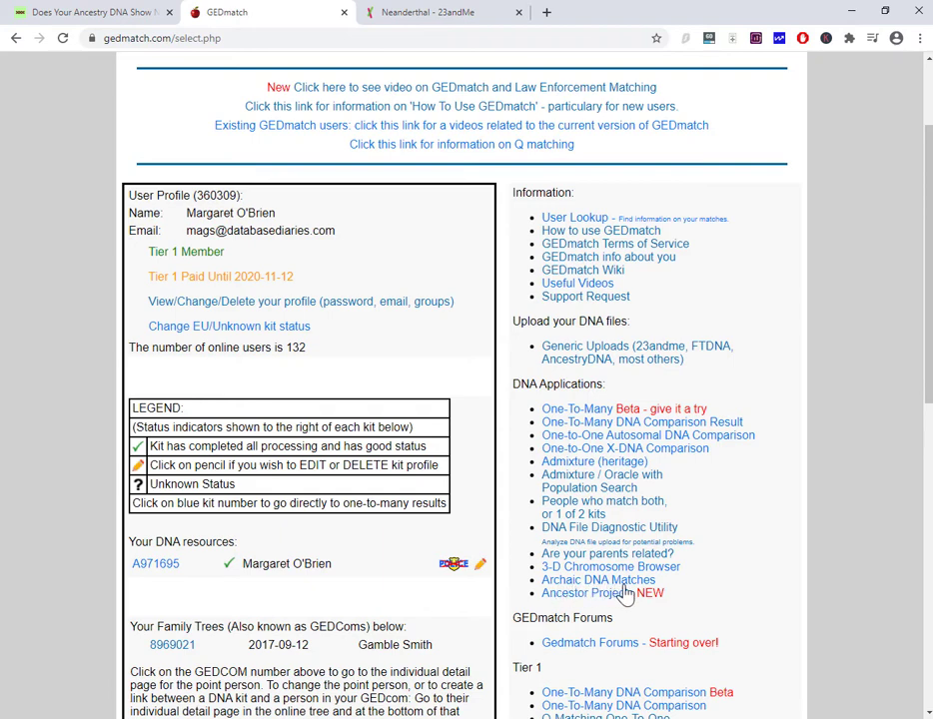
{"action": "left_click_drag", "start_coordinate": [181, 566], "coordinate": [131, 572]}
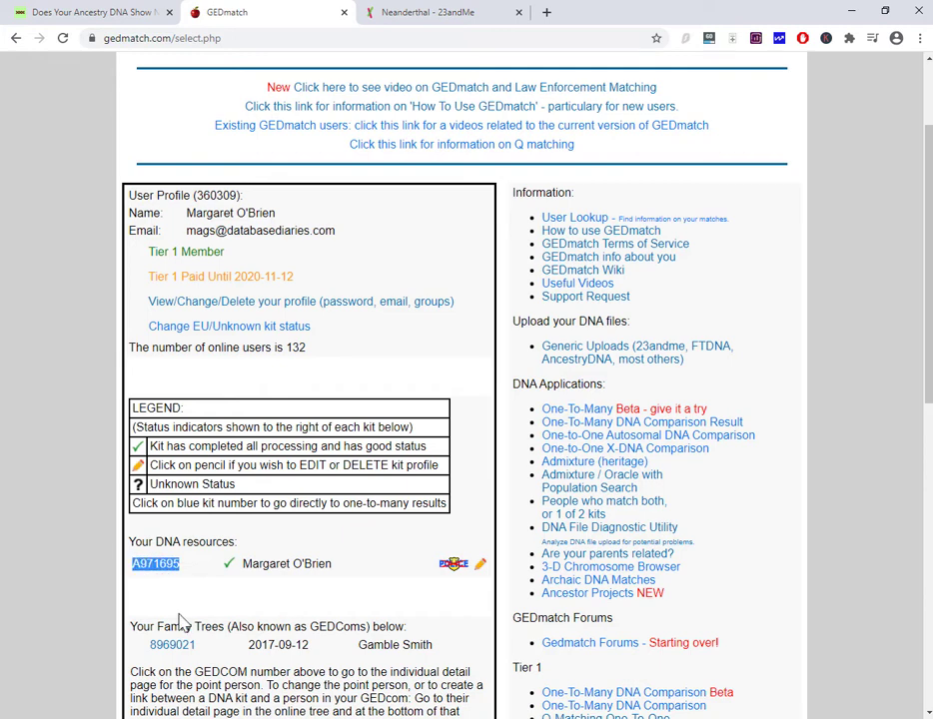
{"action": "right_click", "coordinate": [584, 580]}
{"action": "left_click", "coordinate": [636, 427]}
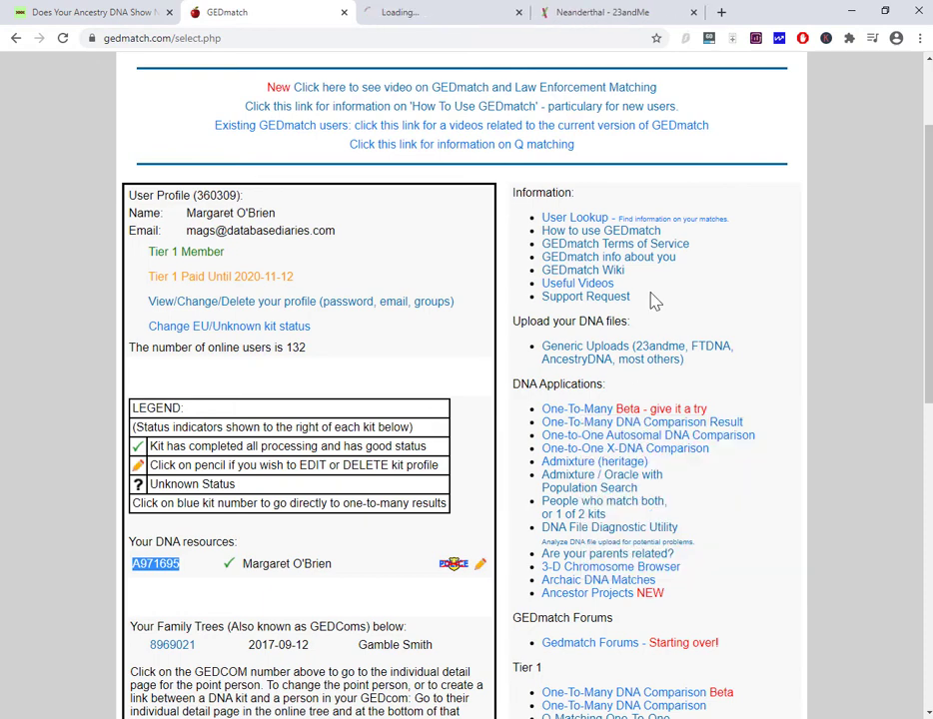
{"action": "left_click", "coordinate": [392, 14]}
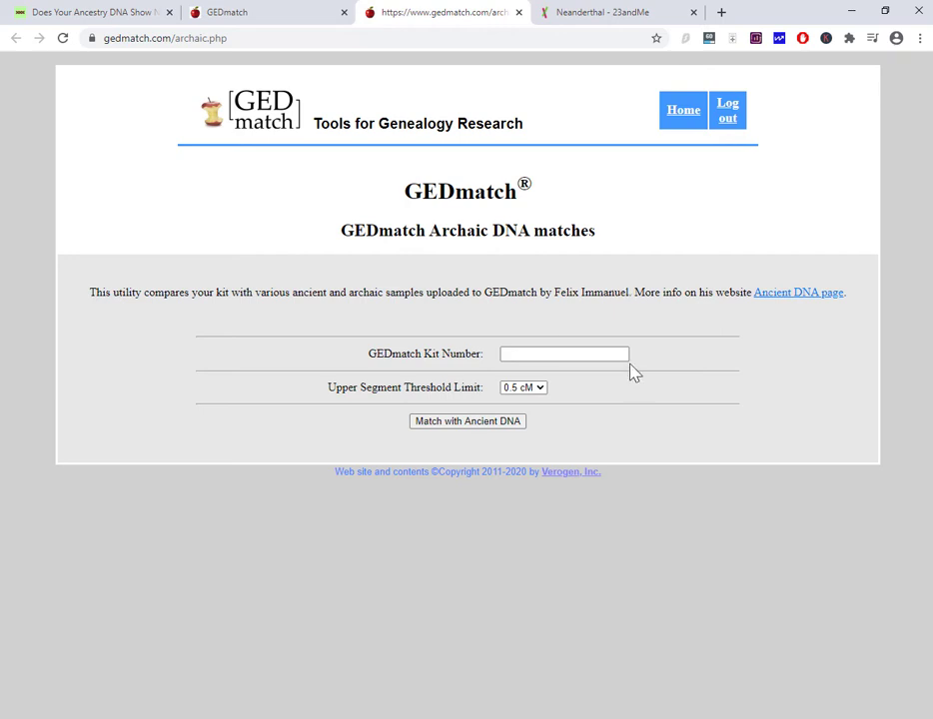
- Enter the copied GEDmatch kit number in the archaic matching form
{"action": "left_click", "coordinate": [599, 352]}
{"action": "left_click", "coordinate": [545, 381]}
{"action": "left_click", "coordinate": [751, 355]}
- Open the linked Ancient DNA page in a new tab and go to its Ancient DNA Results table
{"action": "right_click", "coordinate": [791, 305]}
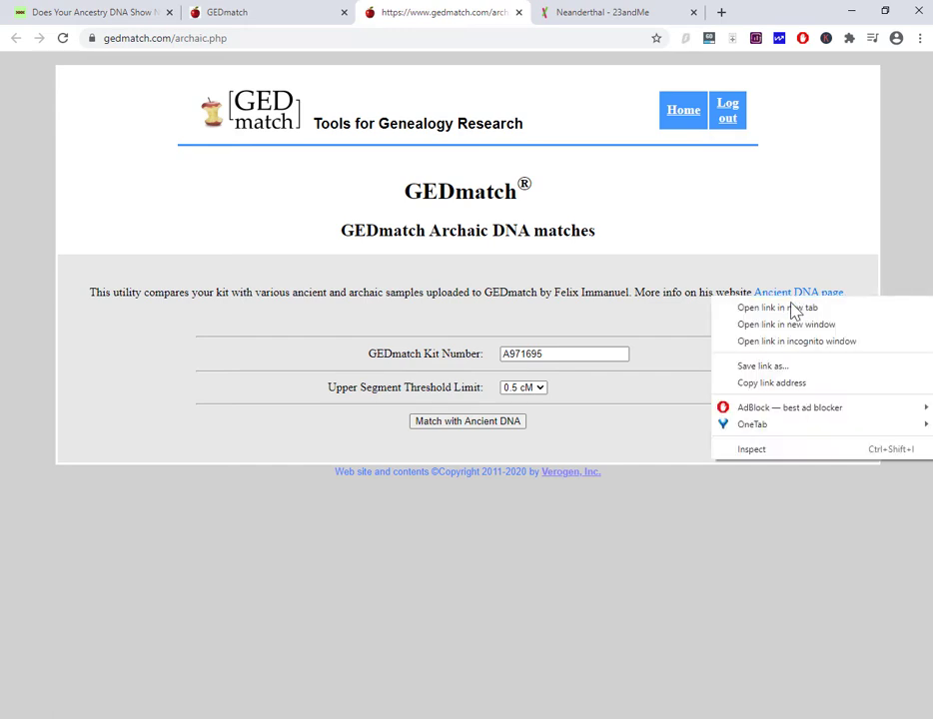
{"action": "left_click", "coordinate": [794, 313]}
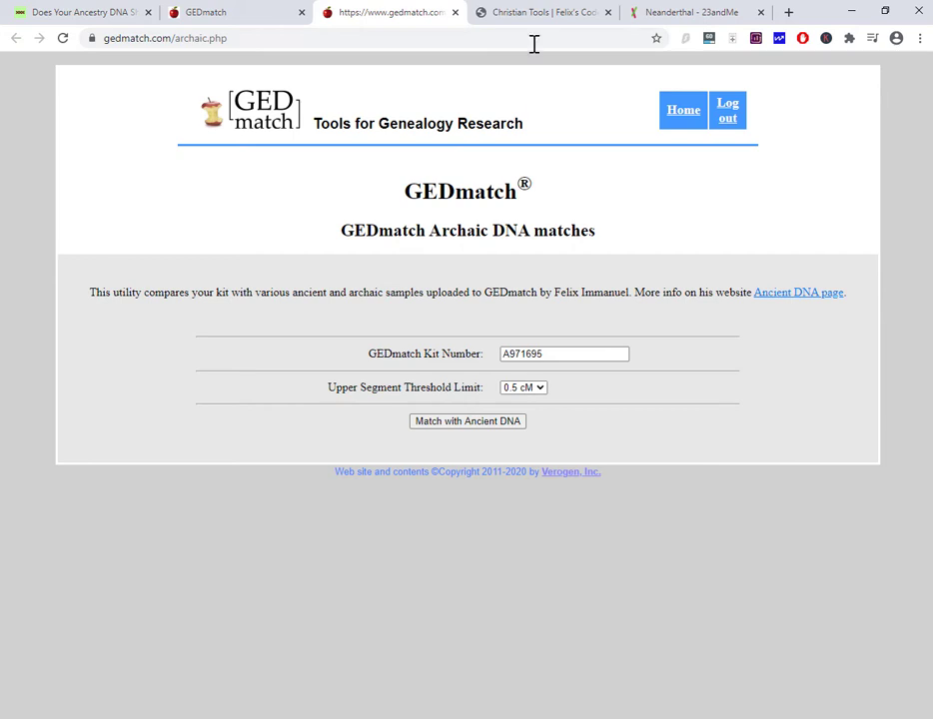
{"action": "left_click", "coordinate": [546, 14]}
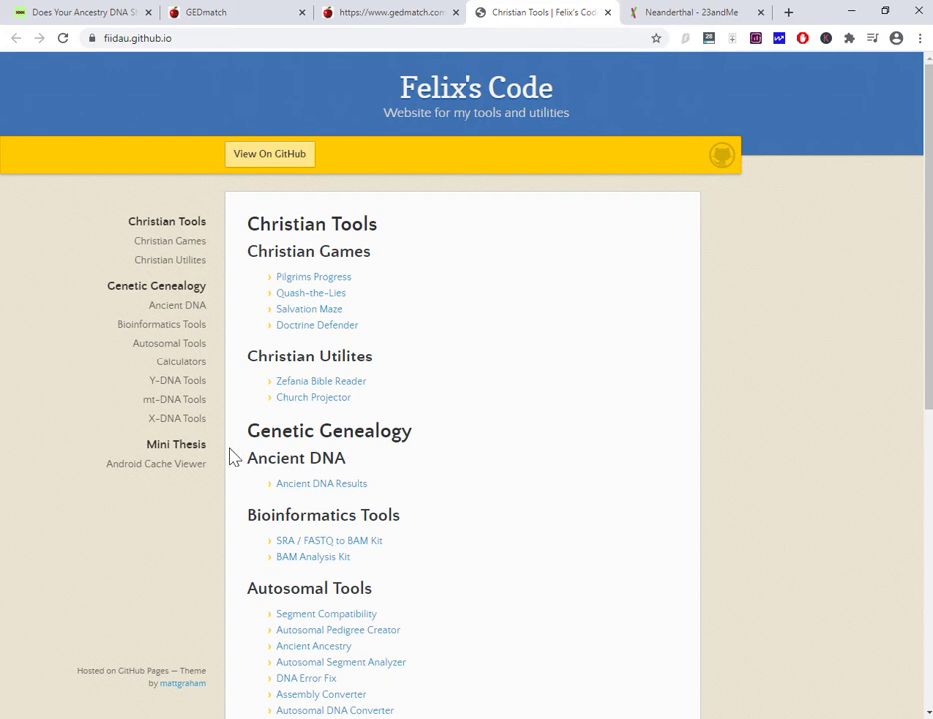
{"action": "scroll", "coordinate": [400, 437], "scroll_direction": "down", "scroll_amount": 1}
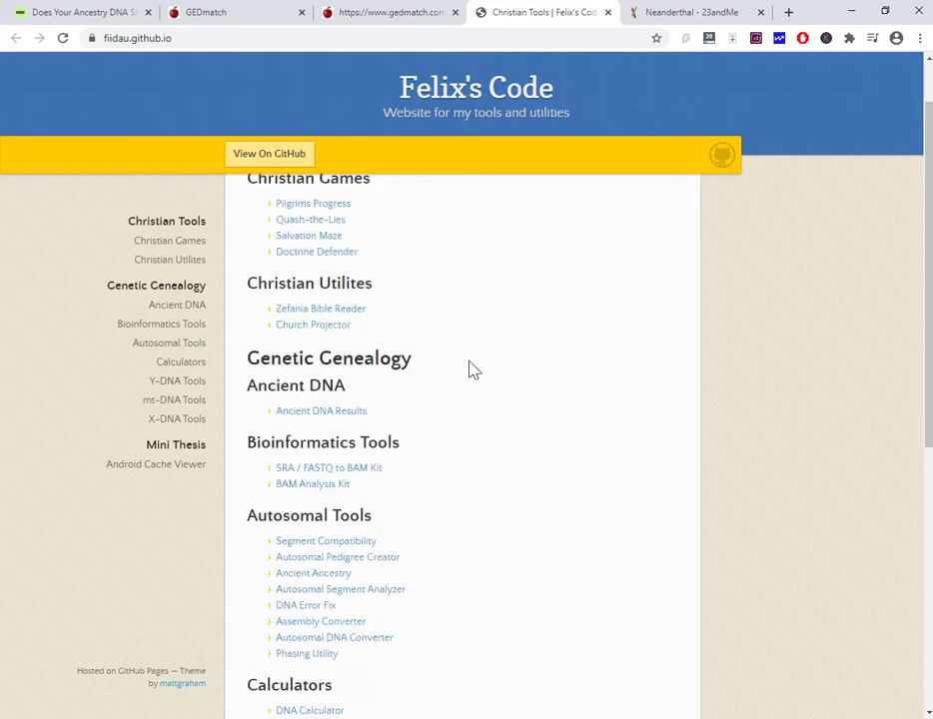
{"action": "left_click", "coordinate": [341, 422]}
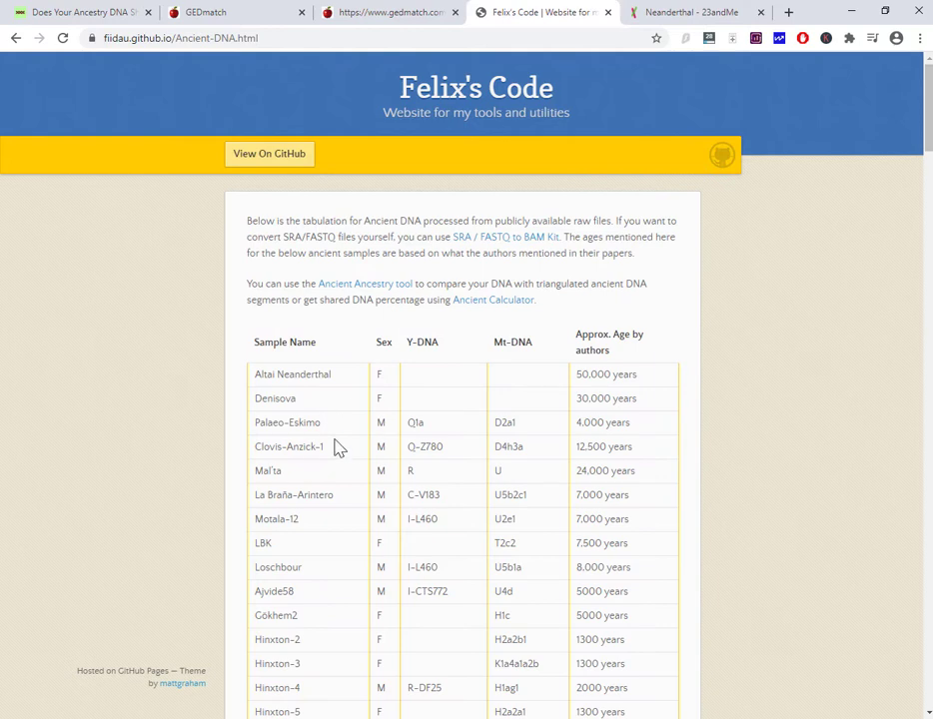
- Highlight the Altai Neanderthal and Denisova sample names in the Ancient DNA table
{"action": "left_click_drag", "start_coordinate": [340, 379], "coordinate": [256, 390]}
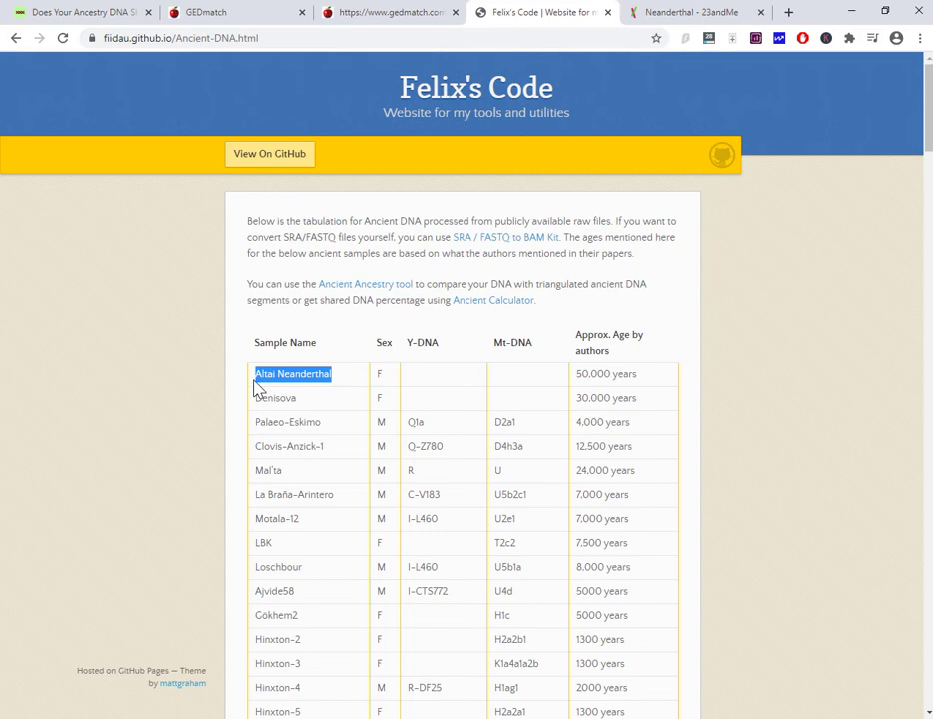
{"action": "left_click", "coordinate": [340, 390]}
{"action": "left_click_drag", "start_coordinate": [297, 403], "coordinate": [255, 402]}
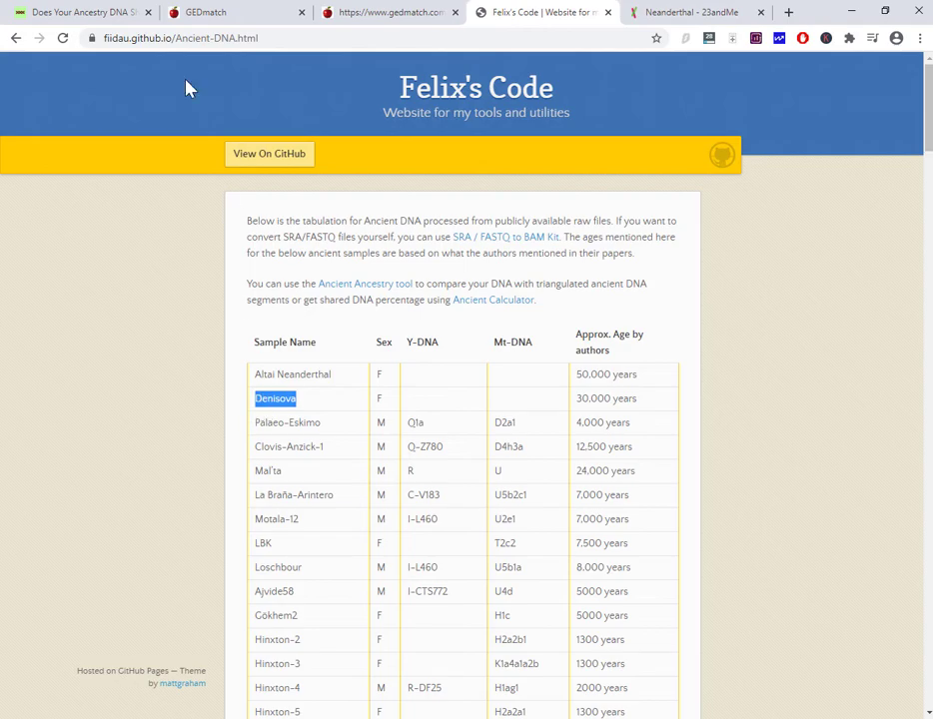
- Return to the Neanderthal DNA article and look through its earlier sections for background
{"action": "left_click", "coordinate": [50, 16]}
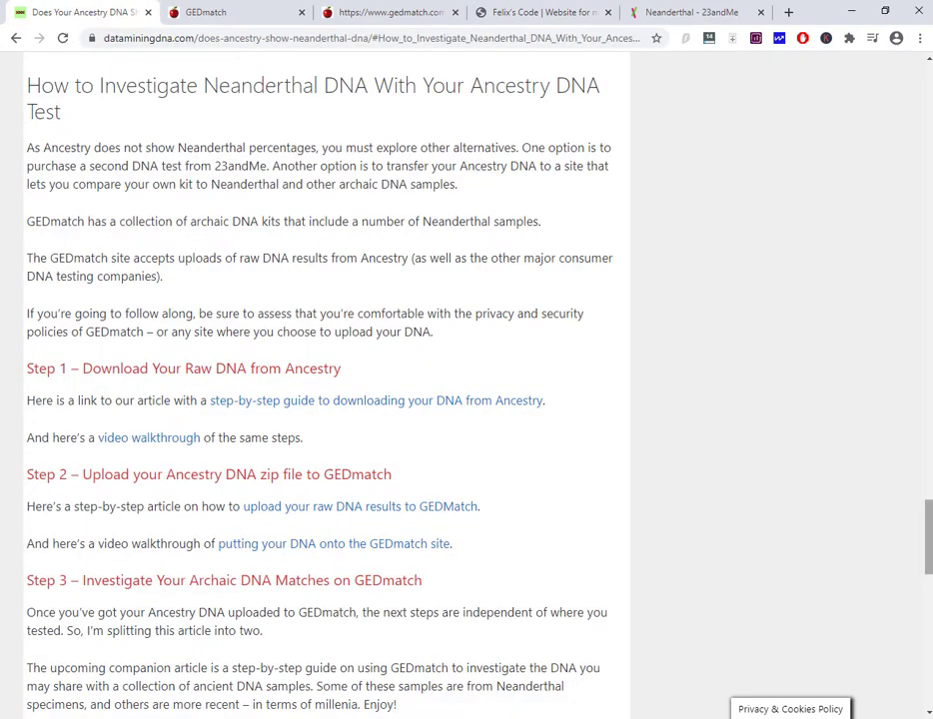
{"action": "left_click_drag", "start_coordinate": [929, 535], "coordinate": [928, 177]}
{"action": "left_click", "coordinate": [120, 58]}
{"action": "left_click_drag", "start_coordinate": [143, 619], "coordinate": [34, 609]}
{"action": "scroll", "coordinate": [315, 575], "scroll_direction": "down", "scroll_amount": 2}
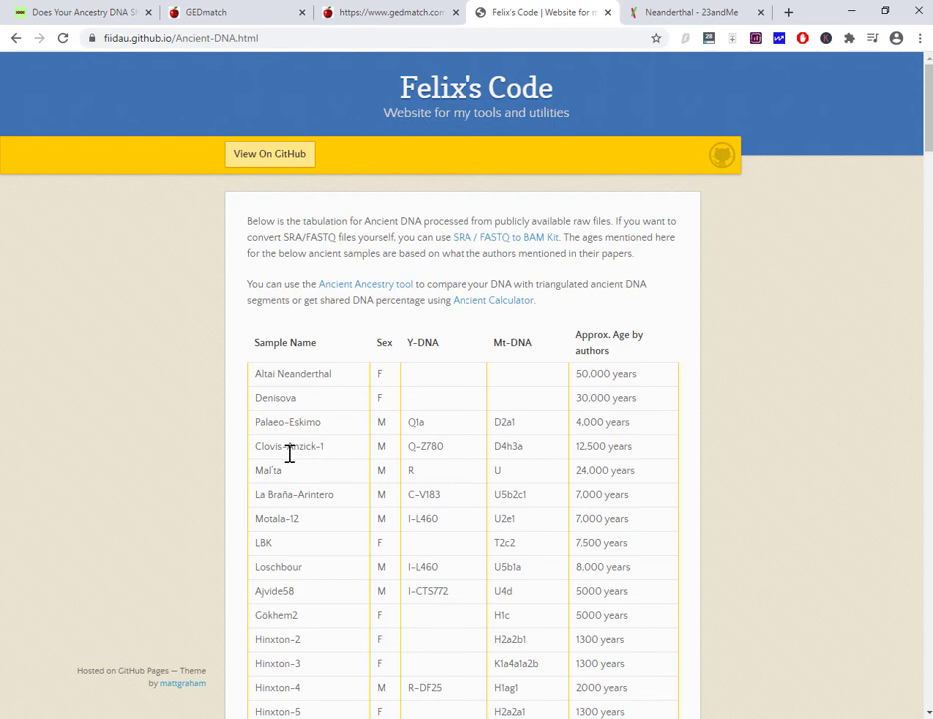
- Examine the Ancient DNA table's sample names and approximate ages, from Clovis-Anzick-1 and Hinxton-2 down to Oase
{"action": "left_click_drag", "start_coordinate": [255, 446], "coordinate": [318, 445]}
{"action": "scroll", "coordinate": [687, 572], "scroll_direction": "down", "scroll_amount": 1}
{"action": "scroll", "coordinate": [687, 568], "scroll_direction": "down", "scroll_amount": 2}
{"action": "scroll", "coordinate": [634, 229], "scroll_direction": "up", "scroll_amount": 1}
{"action": "left_click_drag", "start_coordinate": [641, 228], "coordinate": [576, 229]}
{"action": "left_click_drag", "start_coordinate": [620, 496], "coordinate": [577, 493]}
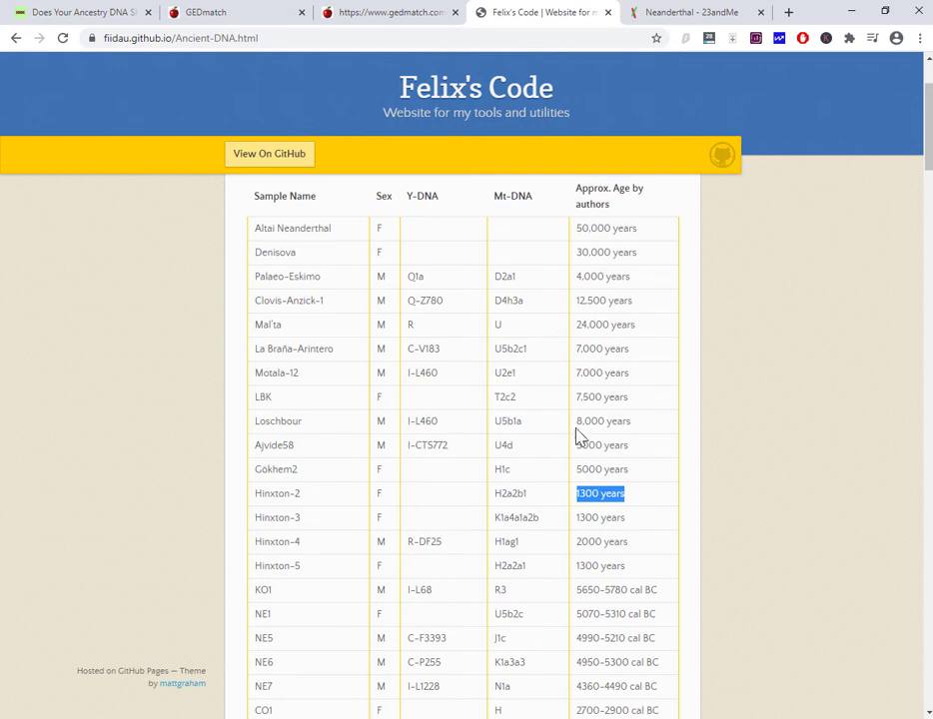
{"action": "scroll", "coordinate": [662, 567], "scroll_direction": "down", "scroll_amount": 4}
{"action": "scroll", "coordinate": [661, 567], "scroll_direction": "down", "scroll_amount": 10}
{"action": "left_click_drag", "start_coordinate": [256, 383], "coordinate": [316, 385]}
{"action": "left_click", "coordinate": [353, 386]}
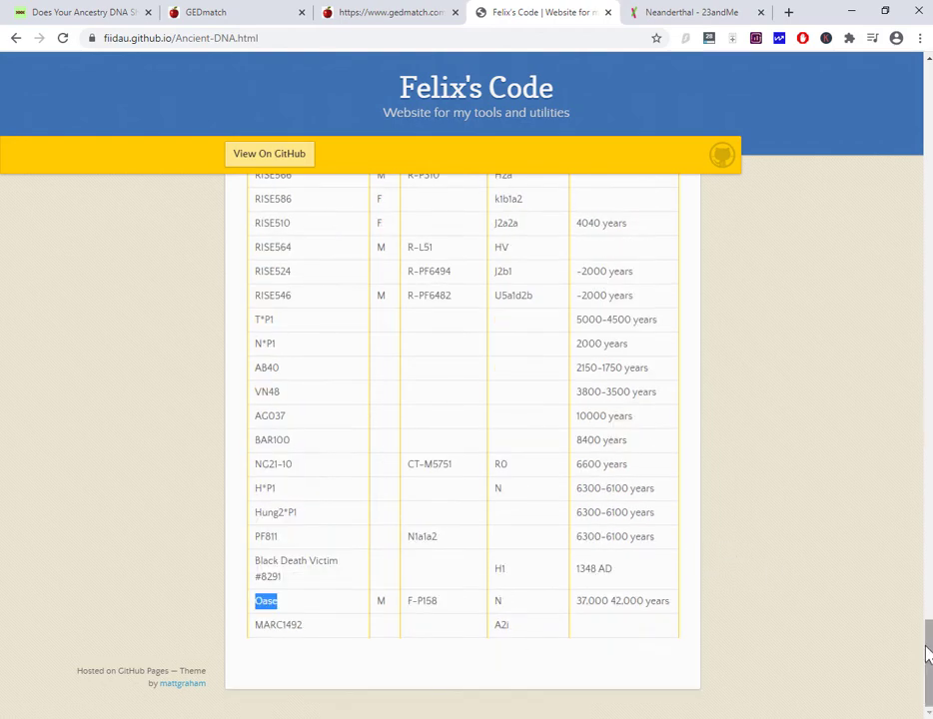
{"action": "left_click_drag", "start_coordinate": [927, 655], "coordinate": [927, 90]}
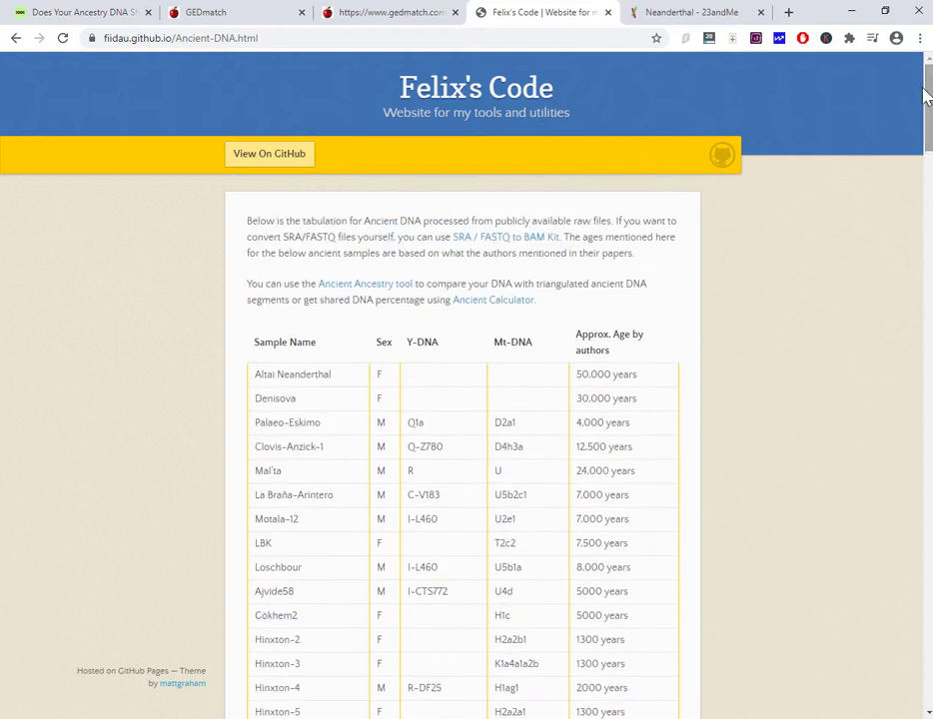
- Match the kit against the ancient DNA samples in GEDmatch with the upper segment threshold limit at 5 cM
{"action": "left_click", "coordinate": [418, 16]}
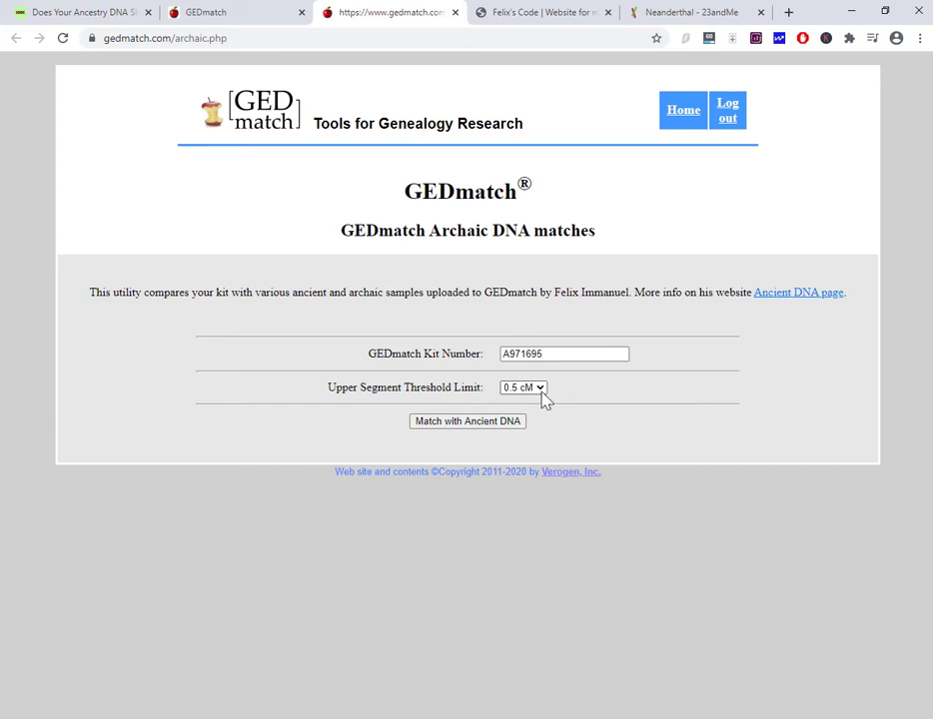
{"action": "left_click", "coordinate": [542, 393]}
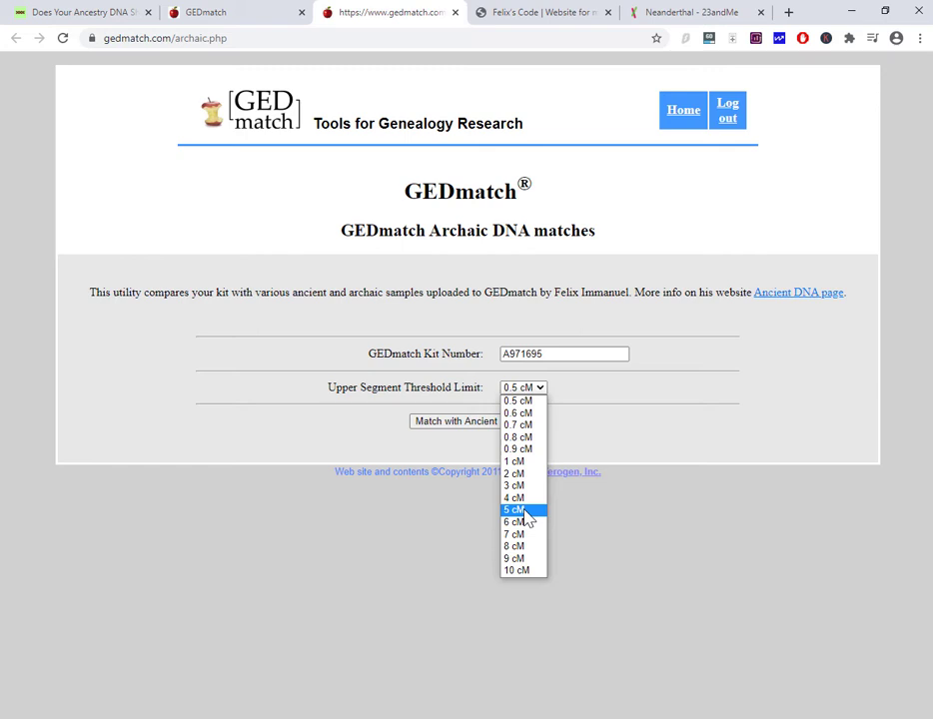
{"action": "left_click", "coordinate": [525, 511]}
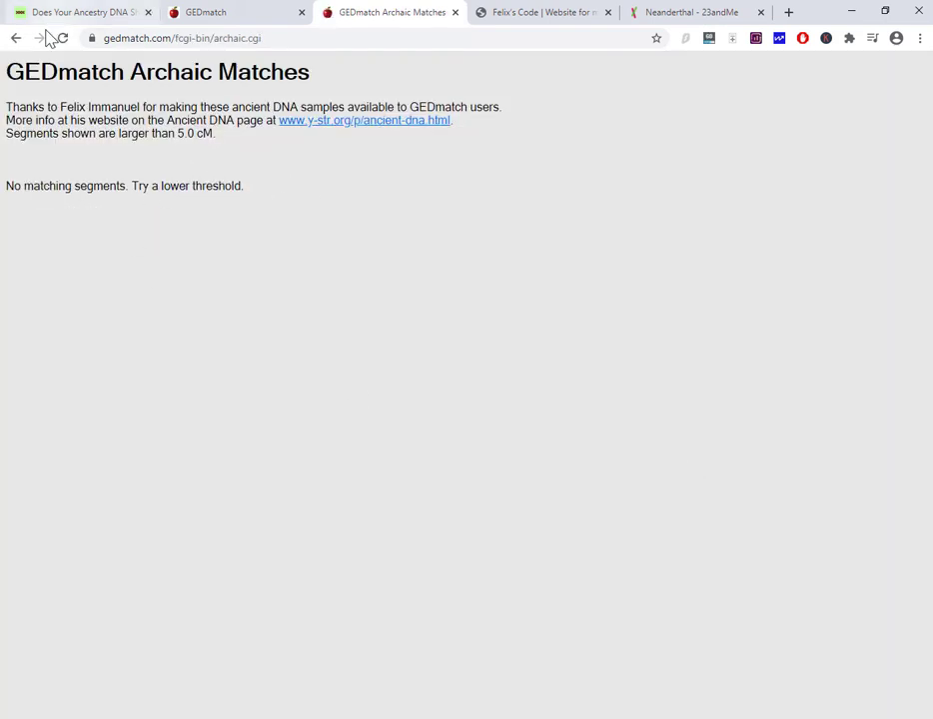
- Rerun the archaic DNA match with the segment threshold lowered to 4 cM
{"action": "left_click", "coordinate": [17, 39]}
{"action": "left_click", "coordinate": [539, 387]}
{"action": "left_click", "coordinate": [517, 498]}
{"action": "left_click", "coordinate": [470, 424]}
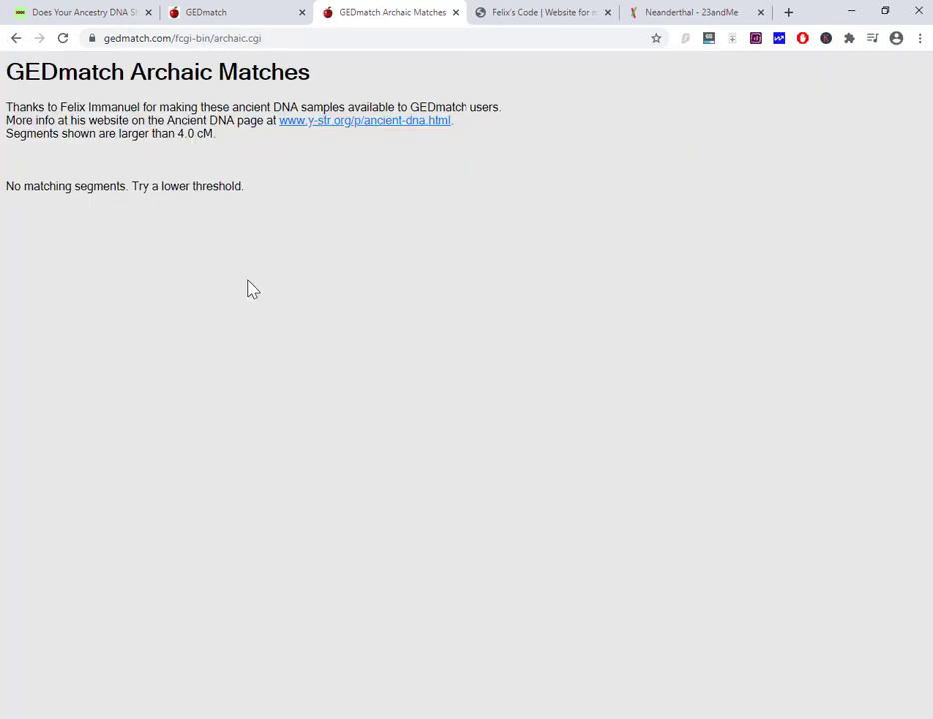
- Rerun the archaic DNA match with the segment threshold lowered to 3 cM
{"action": "left_click", "coordinate": [17, 39]}
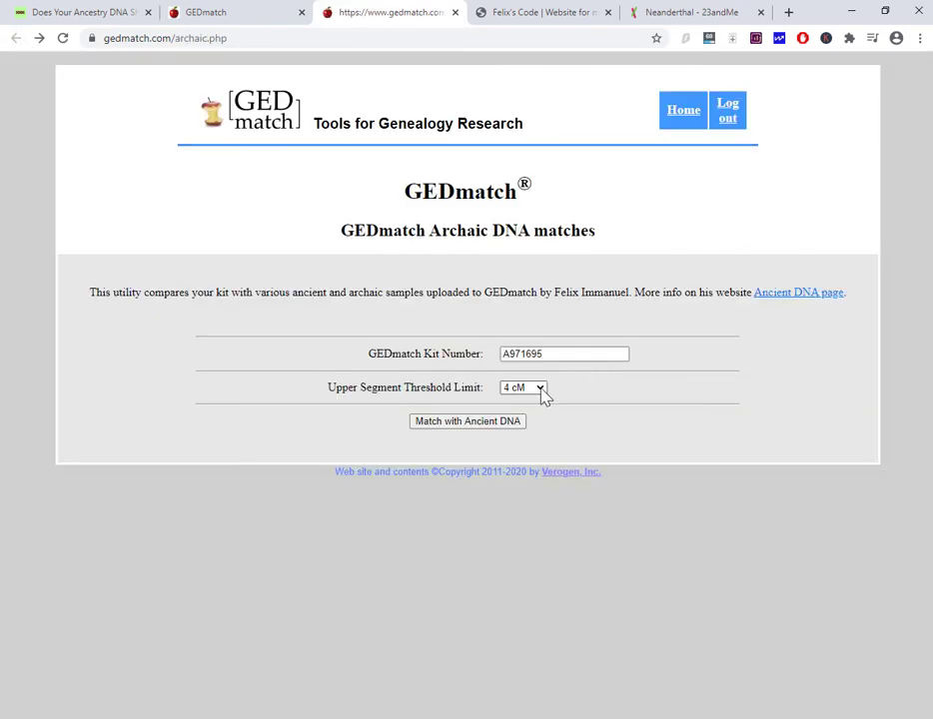
{"action": "left_click", "coordinate": [541, 389]}
{"action": "left_click", "coordinate": [535, 485]}
{"action": "left_click", "coordinate": [509, 424]}
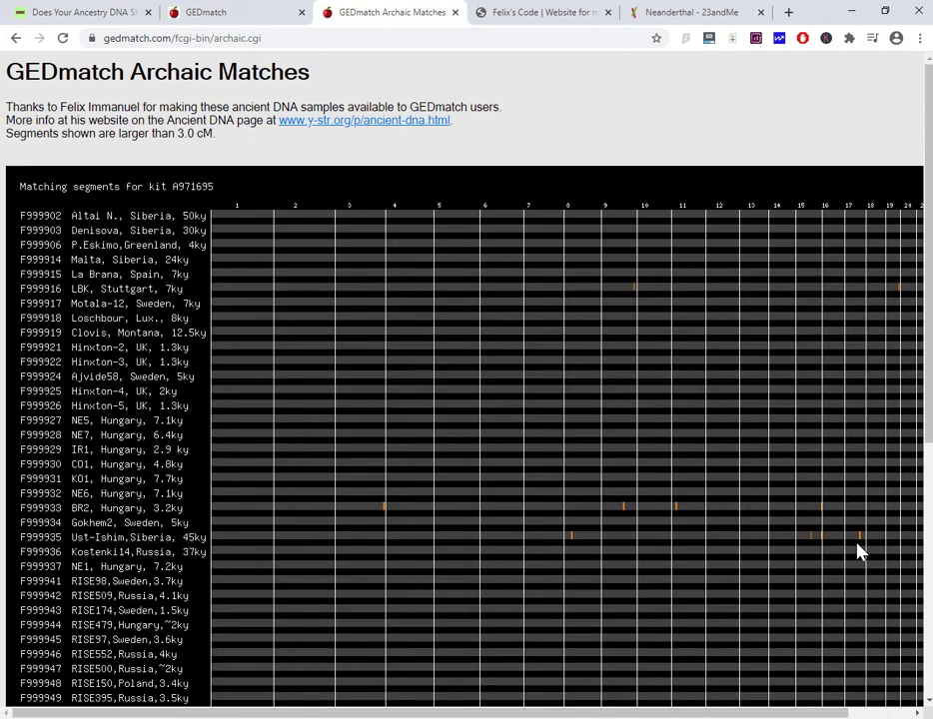
- Look over the 3 cM archaic match chart and check its samples against the Ancient DNA table
{"action": "scroll", "coordinate": [930, 434], "scroll_direction": "down", "scroll_amount": 1}
{"action": "scroll", "coordinate": [930, 434], "scroll_direction": "down", "scroll_amount": 4}
{"action": "scroll", "coordinate": [929, 370], "scroll_direction": "up", "scroll_amount": 5}
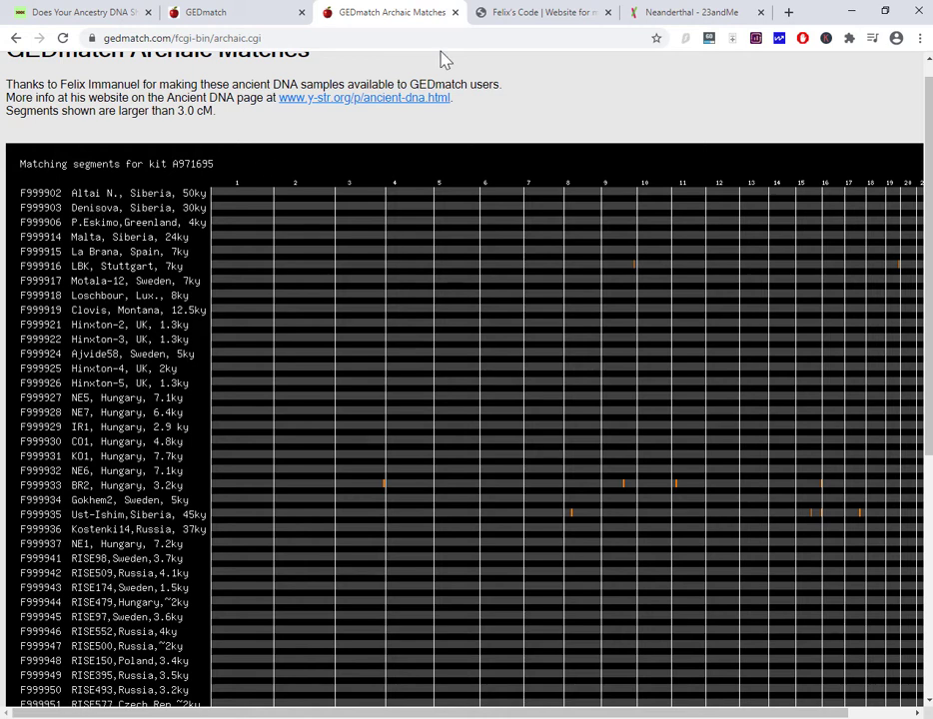
{"action": "left_click", "coordinate": [528, 19]}
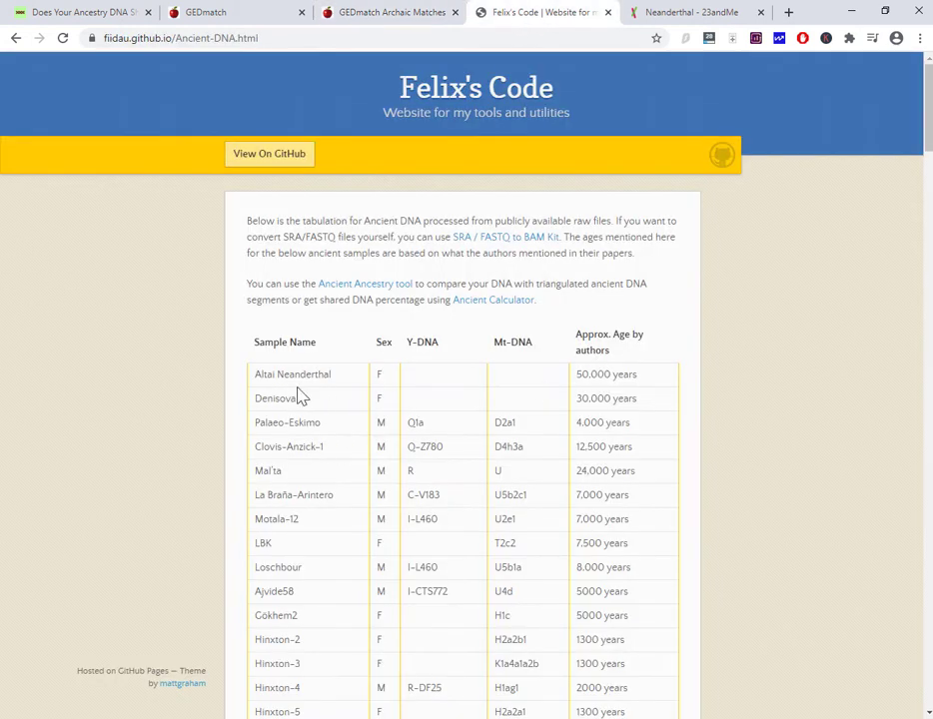
{"action": "left_click", "coordinate": [423, 19]}
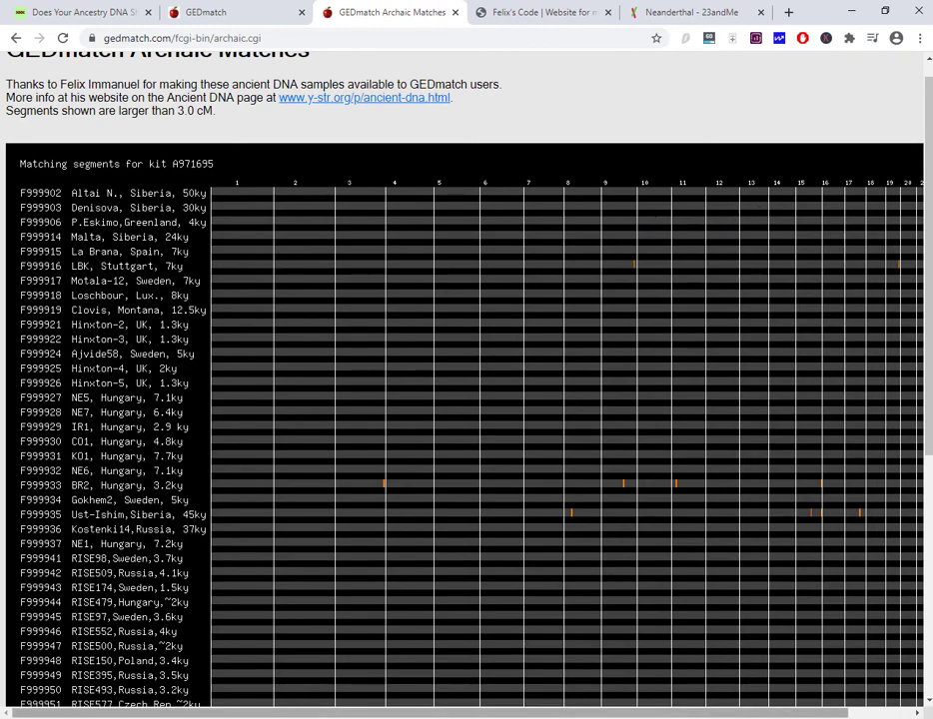
- Examine the matching segments across the chromosomes for each archaic sample, down to the heat map
{"action": "mouse_move", "coordinate": [371, 715]}
{"action": "left_mouse_down"}
{"action": "mouse_move", "coordinate": [420, 716]}
{"action": "mouse_move", "coordinate": [369, 715]}
{"action": "left_mouse_up"}
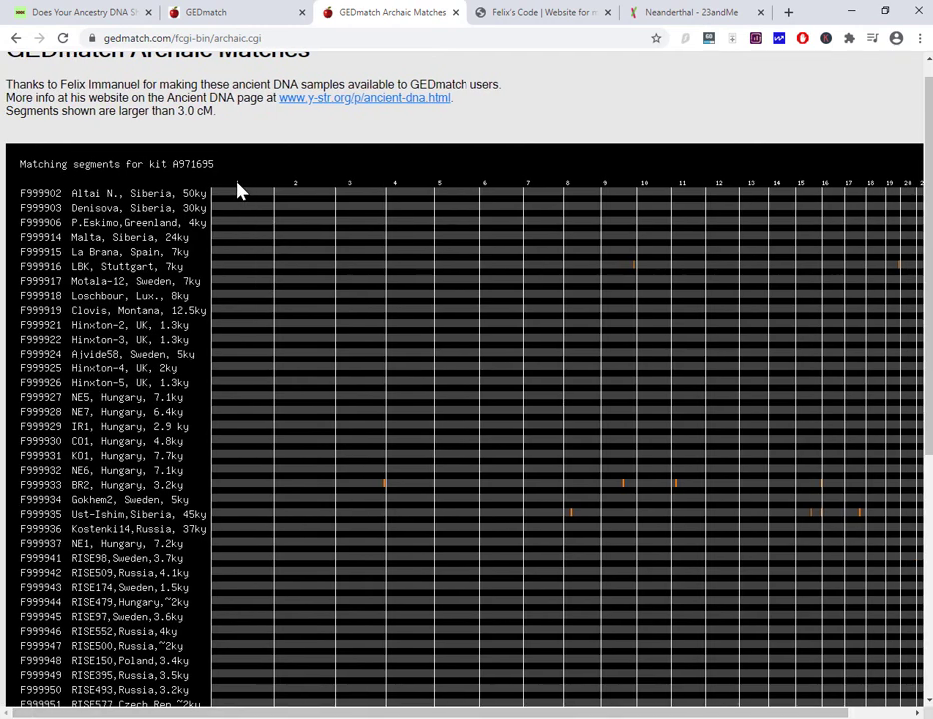
{"action": "scroll", "coordinate": [296, 325], "scroll_direction": "down", "scroll_amount": 4}
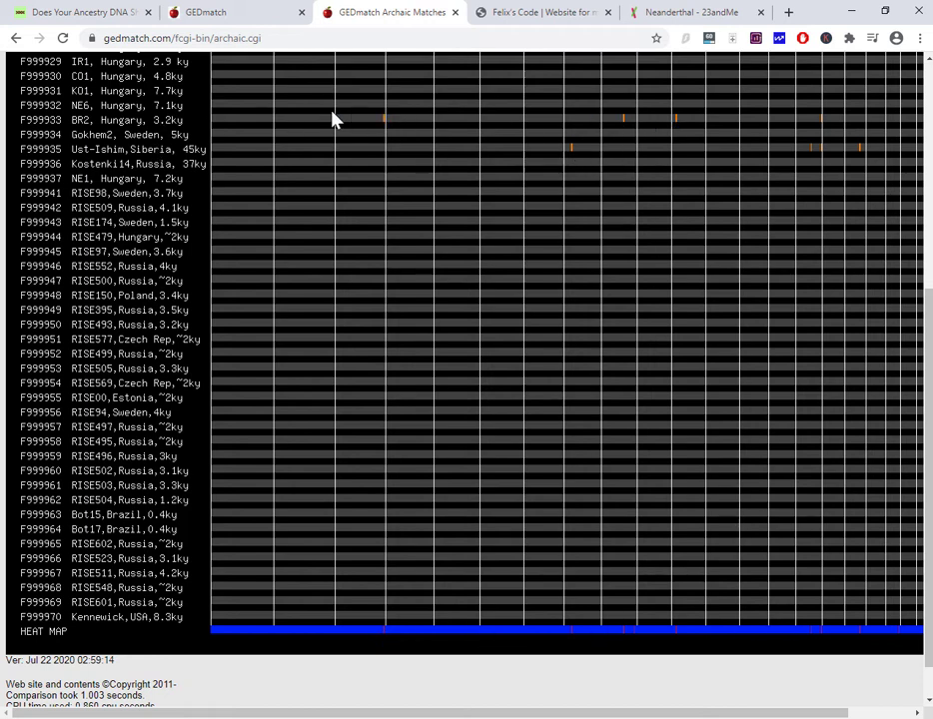
{"action": "scroll", "coordinate": [663, 609], "scroll_direction": "up", "scroll_amount": 4}
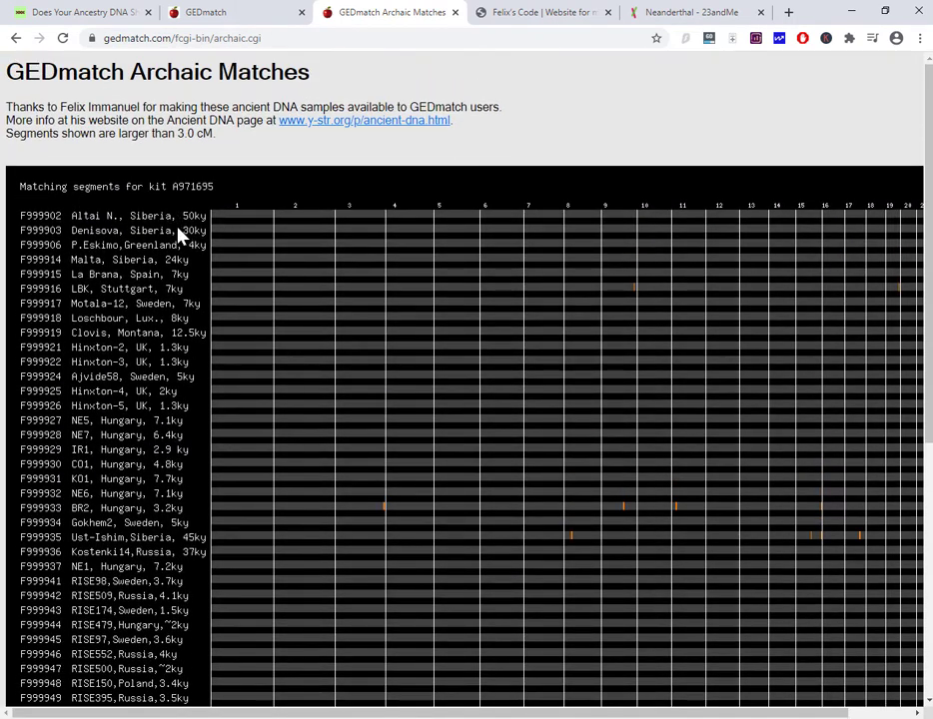
{"action": "scroll", "coordinate": [88, 299], "scroll_direction": "down", "scroll_amount": 3}
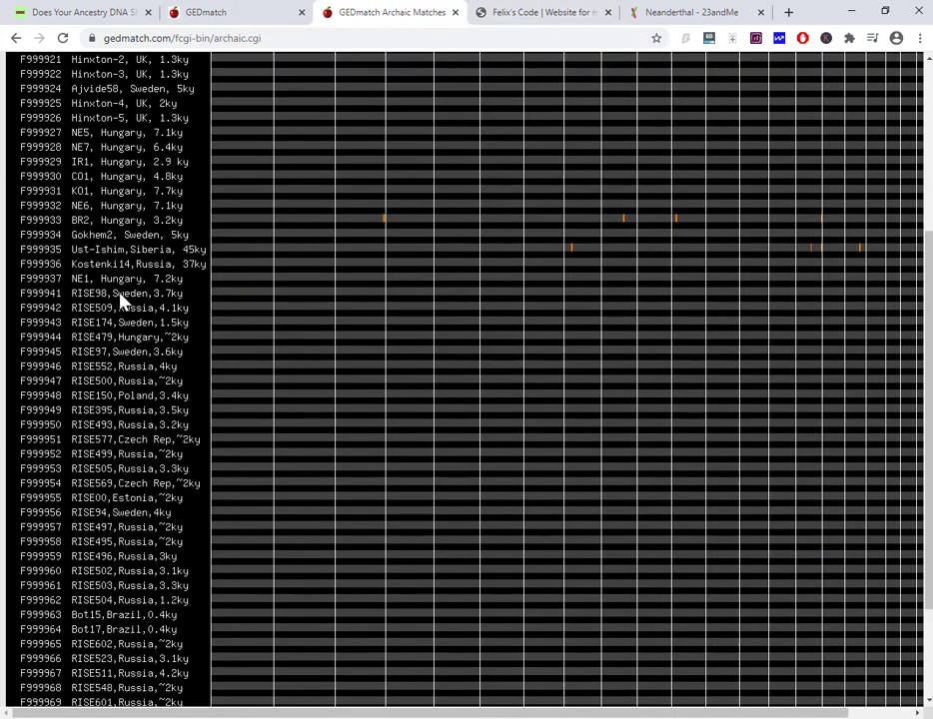
- Find the other Neanderthal samples in the Ancient DNA table and highlight Vi33.16 Neanderthal
{"action": "left_click", "coordinate": [507, 22]}
{"action": "scroll", "coordinate": [585, 614], "scroll_direction": "down", "scroll_amount": 3}
{"action": "scroll", "coordinate": [584, 614], "scroll_direction": "down", "scroll_amount": 20}
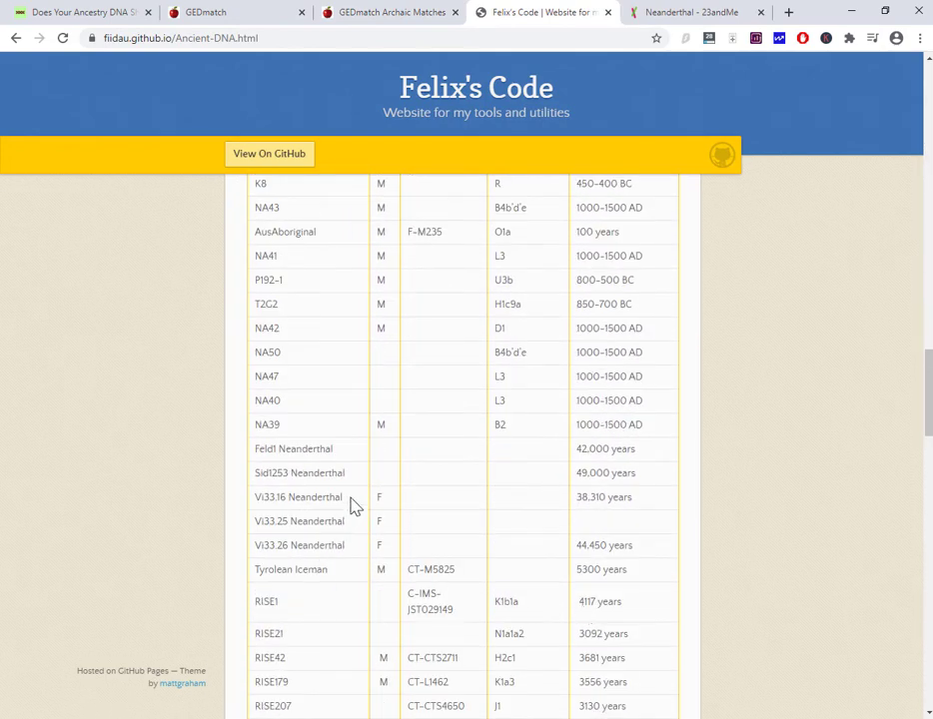
{"action": "left_click_drag", "start_coordinate": [349, 499], "coordinate": [257, 506]}
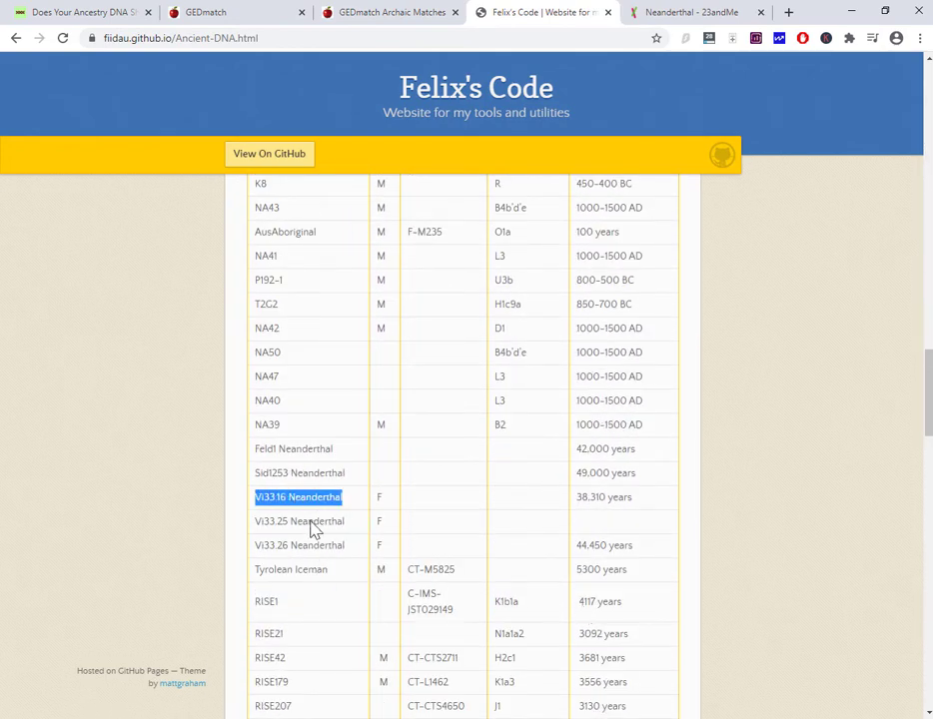
- Go back to the 3 cM archaic match chart and check its sample list for the Neanderthal samples from the Ancient DNA table
{"action": "left_click", "coordinate": [277, 520]}
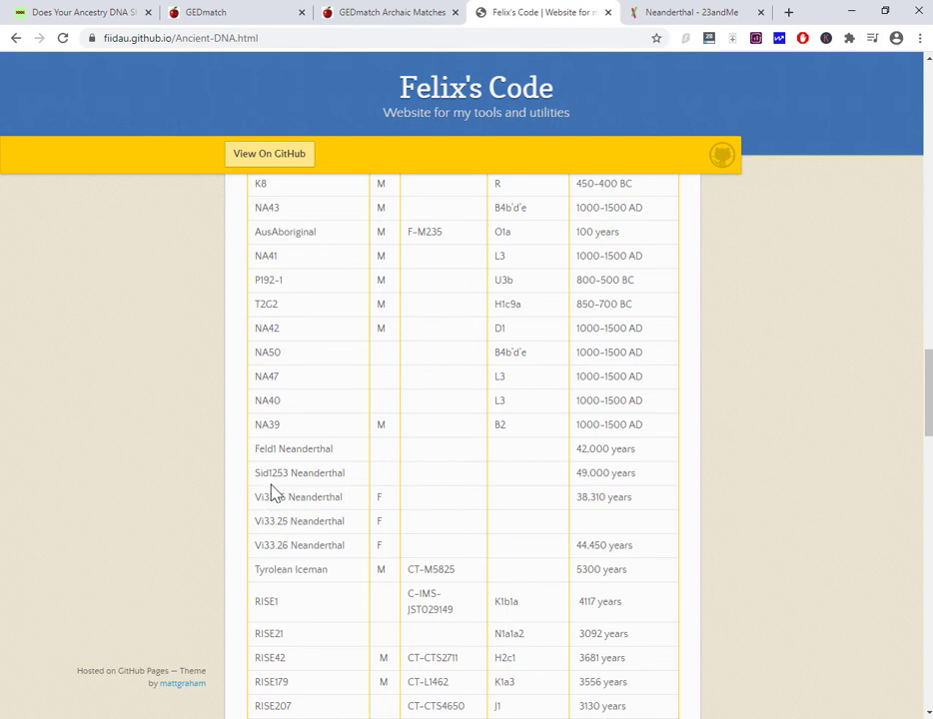
{"action": "left_click", "coordinate": [390, 12]}
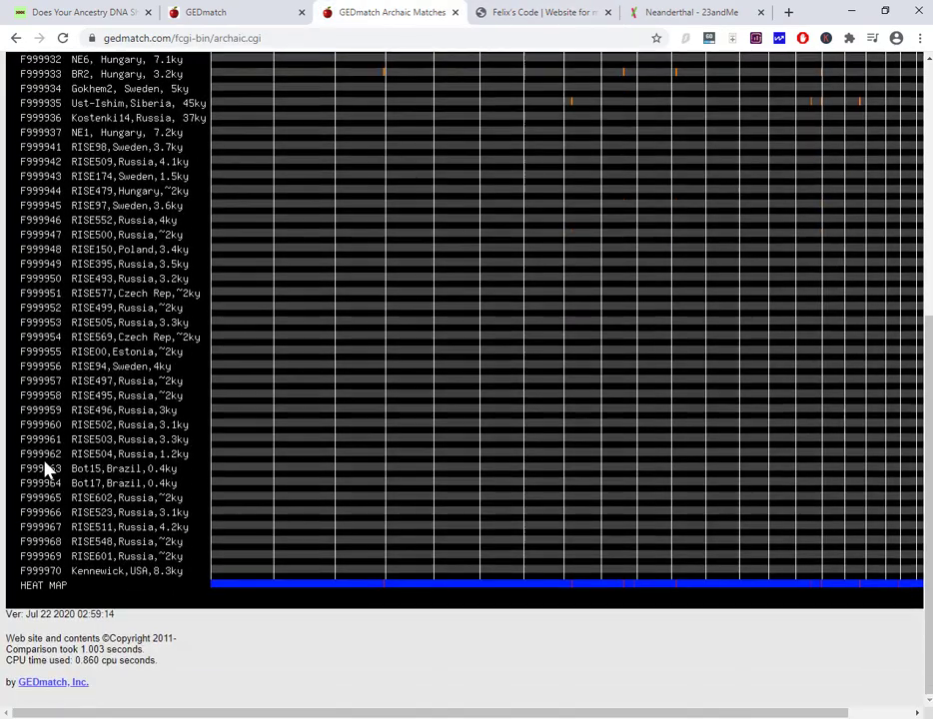
{"action": "scroll", "coordinate": [134, 484], "scroll_direction": "up", "scroll_amount": 3}
{"action": "scroll", "coordinate": [134, 483], "scroll_direction": "down", "scroll_amount": 2}
{"action": "scroll", "coordinate": [134, 484], "scroll_direction": "up", "scroll_amount": 3}
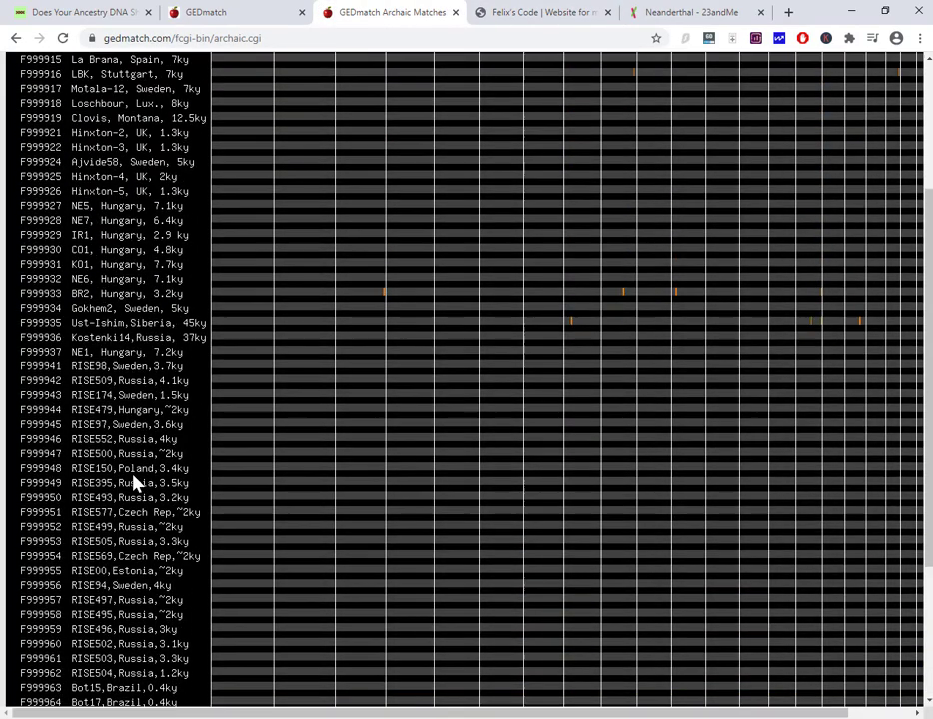
{"action": "scroll", "coordinate": [134, 484], "scroll_direction": "up", "scroll_amount": 3}
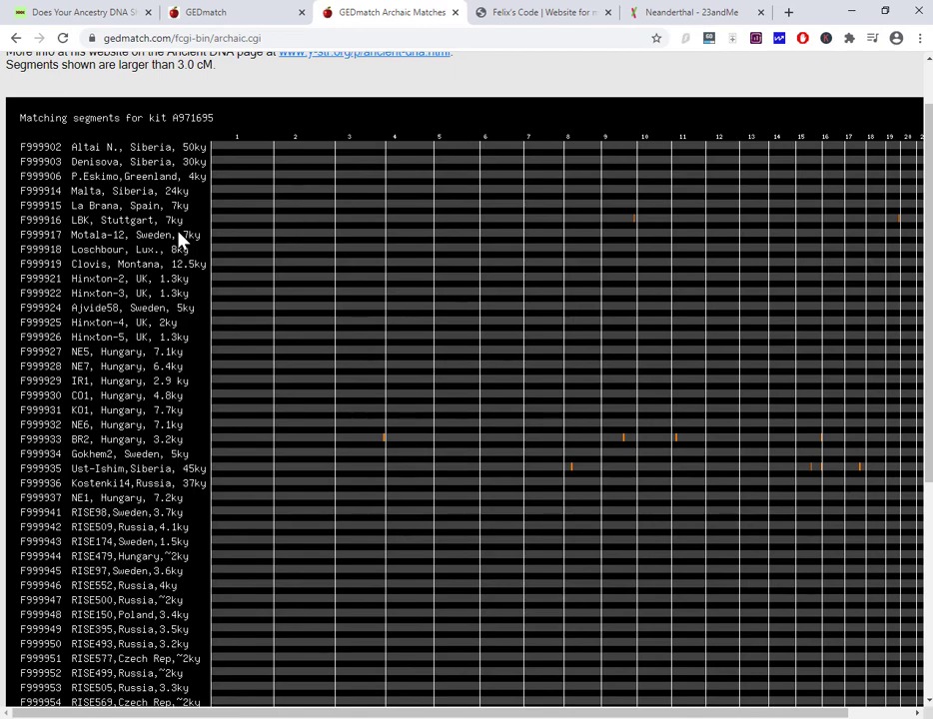
- Revisit the Data Mining DNA article on Neanderthal matches from its beginning and return to the archaic match chart
{"action": "left_click", "coordinate": [100, 18]}
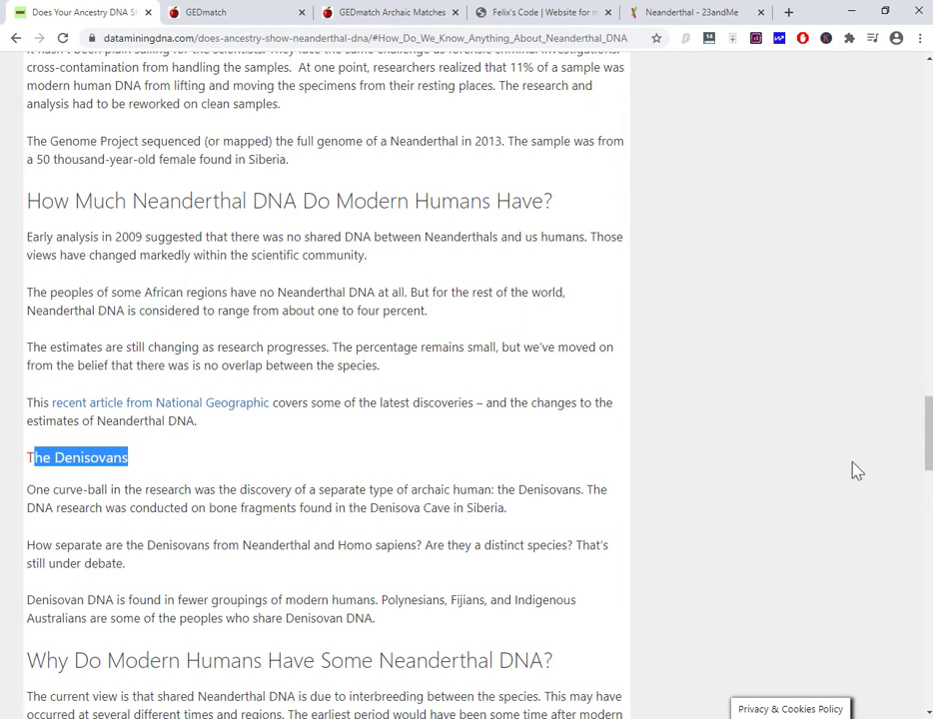
{"action": "key", "text": "Home"}
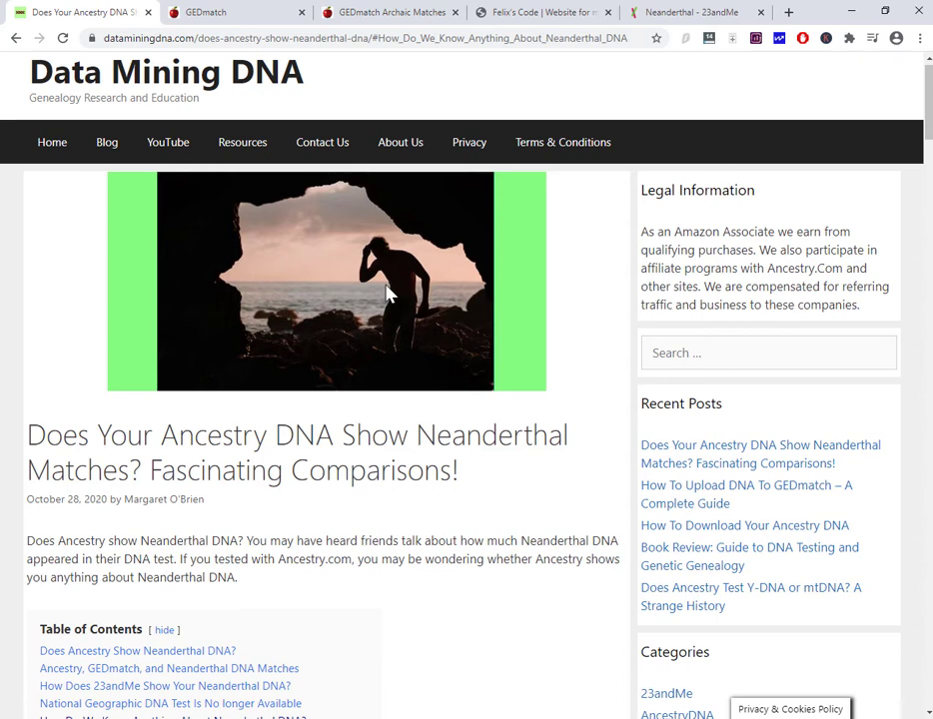
{"action": "key", "text": "ctrl+Tab"}
{"action": "key", "text": "ctrl+Tab"}
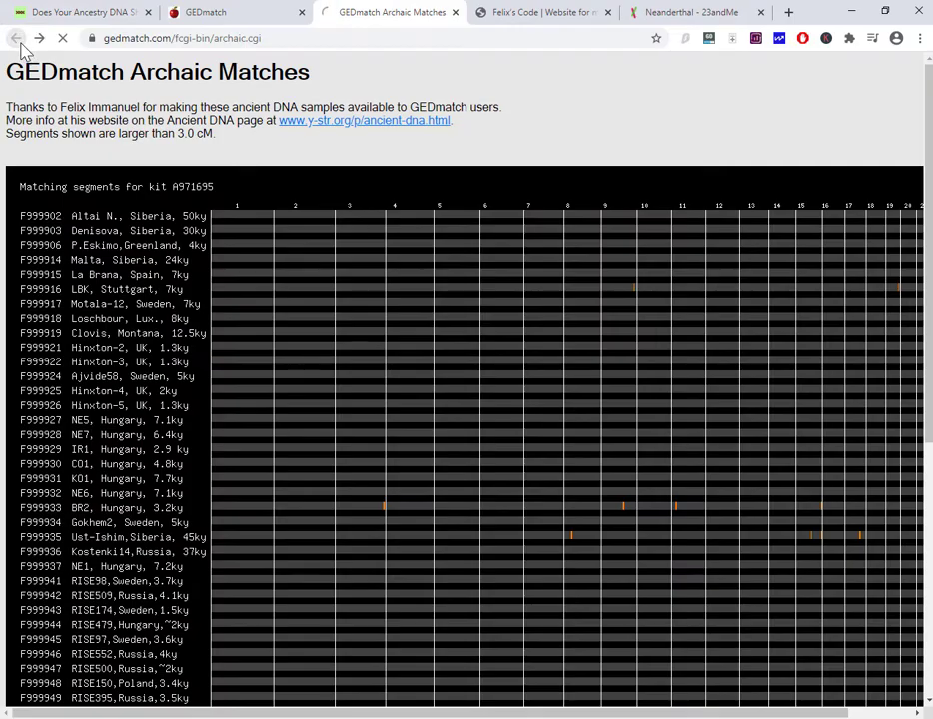
- Rerun the archaic DNA match with the upper segment threshold limit set to 2 cM
{"action": "left_click", "coordinate": [17, 40]}
{"action": "left_click", "coordinate": [529, 390]}
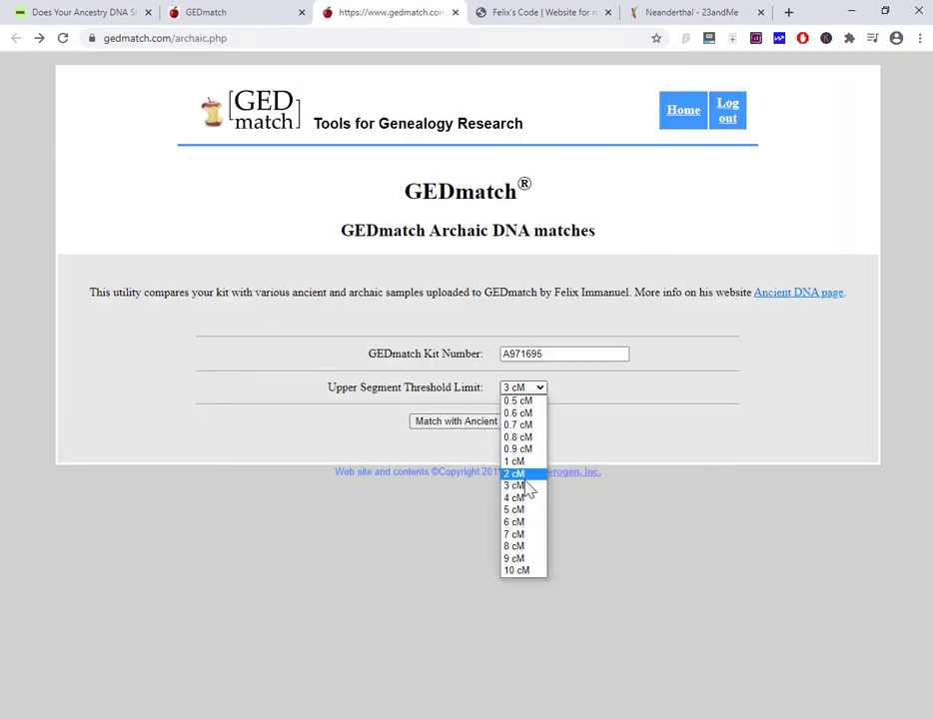
{"action": "left_click", "coordinate": [513, 474]}
{"action": "left_click", "coordinate": [486, 427]}
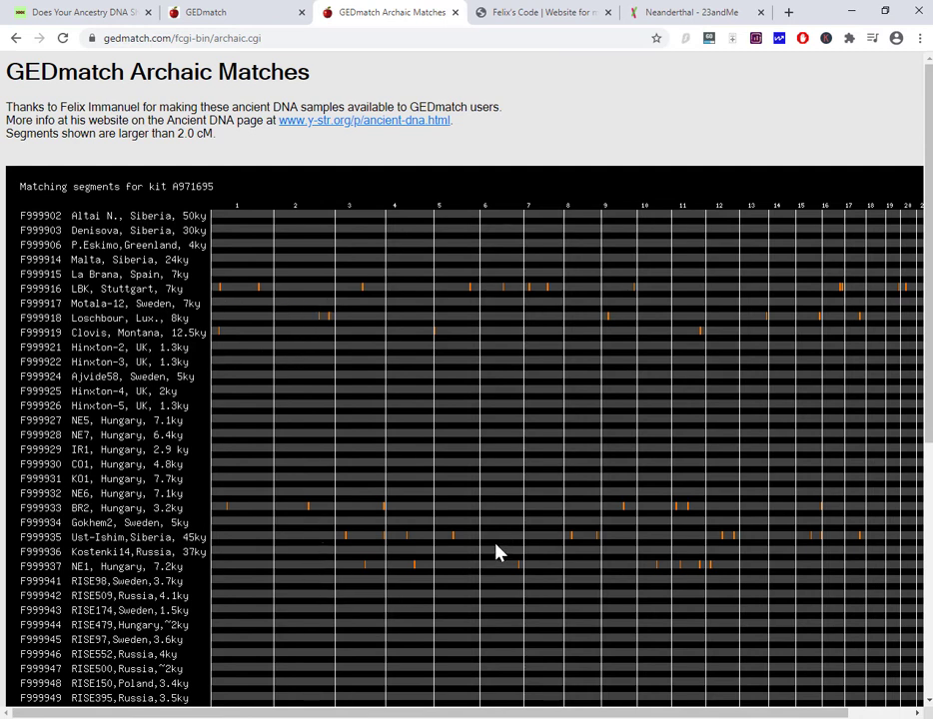
- Repeat the match with ancient DNA at an upper segment threshold limit of 1 cM
{"action": "left_click", "coordinate": [16, 40]}
{"action": "left_click", "coordinate": [545, 392]}
{"action": "left_click", "coordinate": [513, 474]}
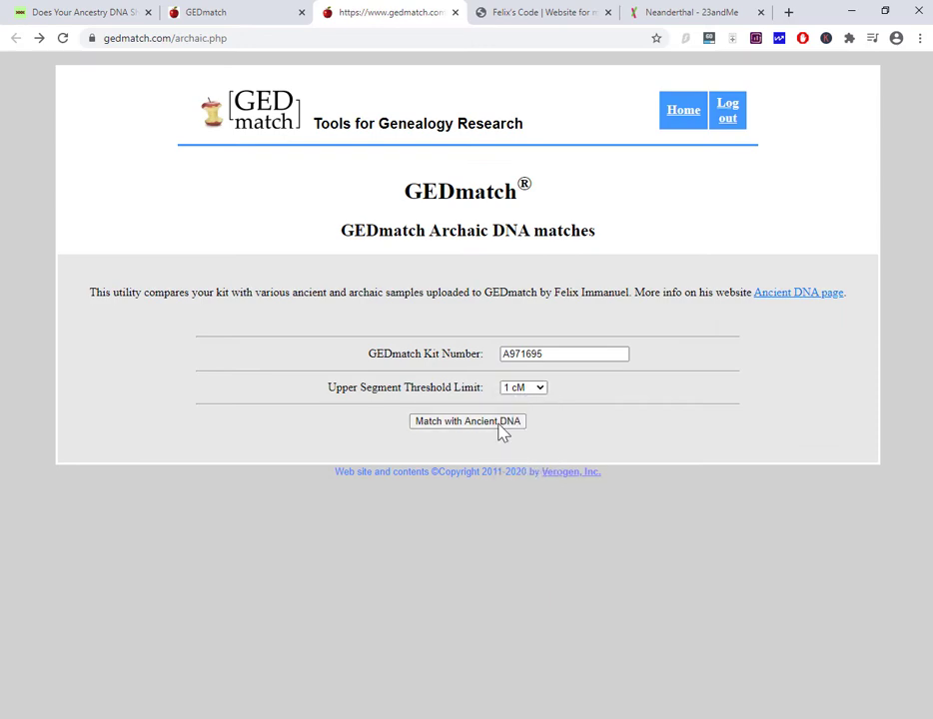
{"action": "left_click", "coordinate": [499, 431]}
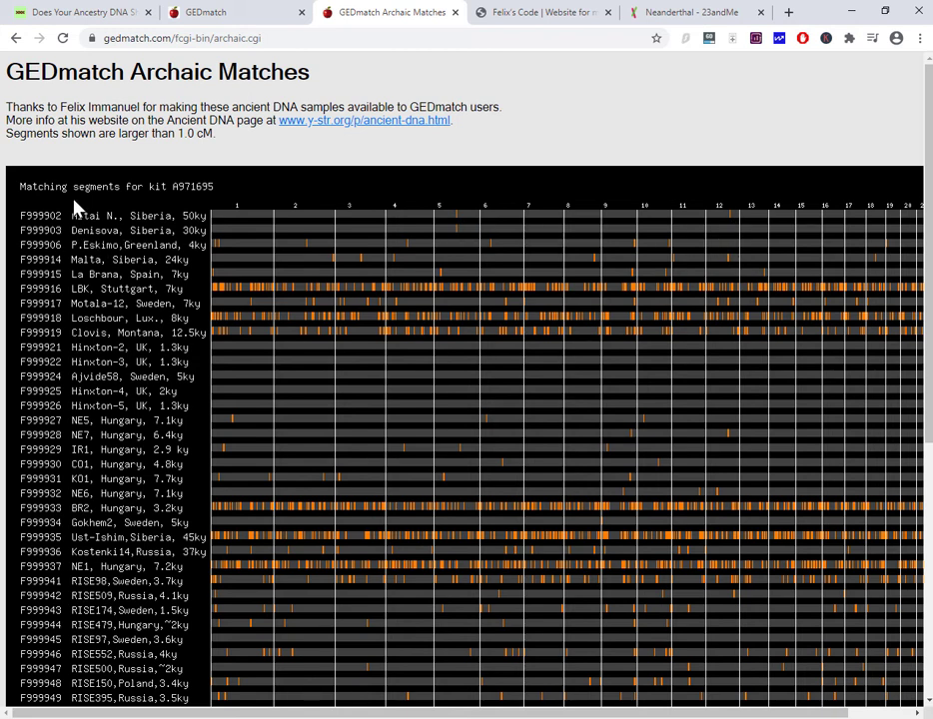
- Lower the upper segment threshold limit to 0.5 cM and run the ancient DNA match again
{"action": "left_click", "coordinate": [15, 38]}
{"action": "left_click", "coordinate": [532, 390]}
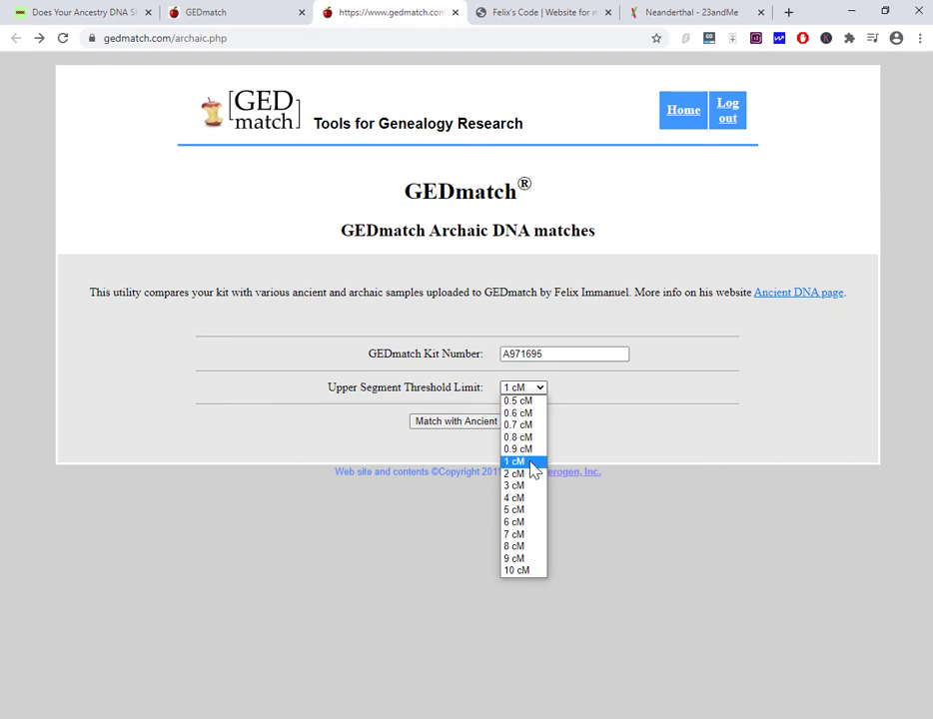
{"action": "left_click", "coordinate": [527, 401]}
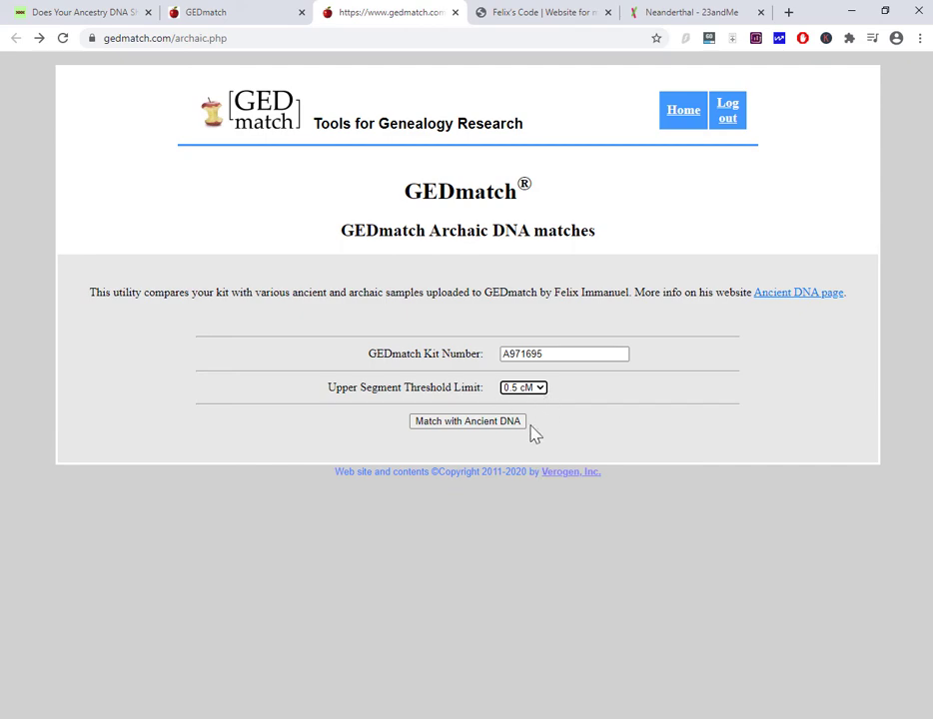
{"action": "left_click", "coordinate": [488, 424]}
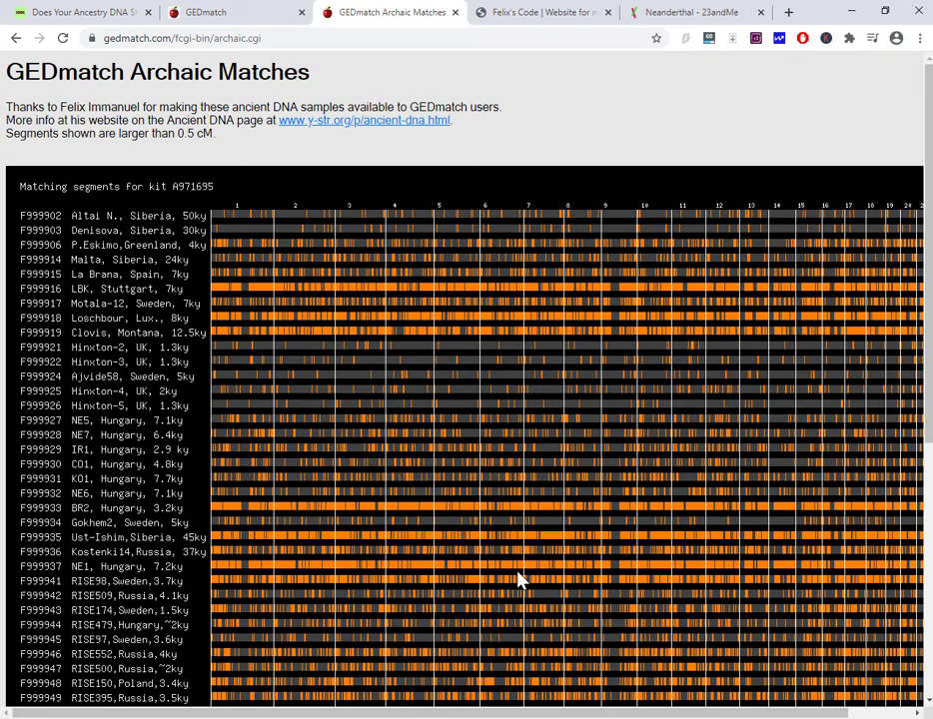
- Examine the 0.5 cM archaic match chart down to the heat map and cross-check its samples with the Ancient DNA table
{"action": "left_click", "coordinate": [925, 639]}
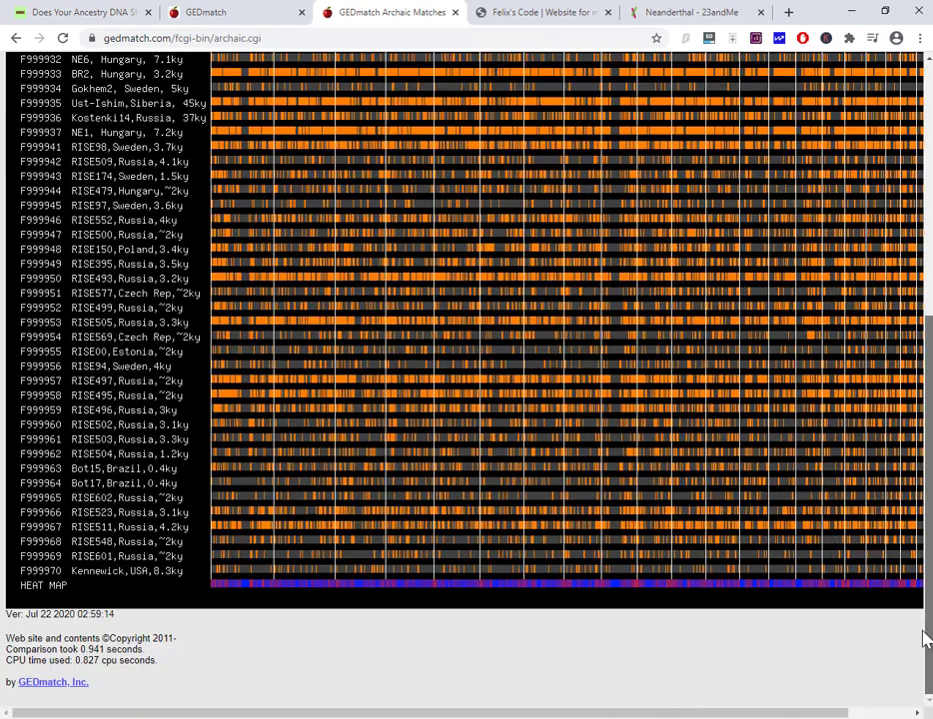
{"action": "left_click_drag", "start_coordinate": [925, 639], "coordinate": [926, 553]}
{"action": "left_click", "coordinate": [516, 12]}
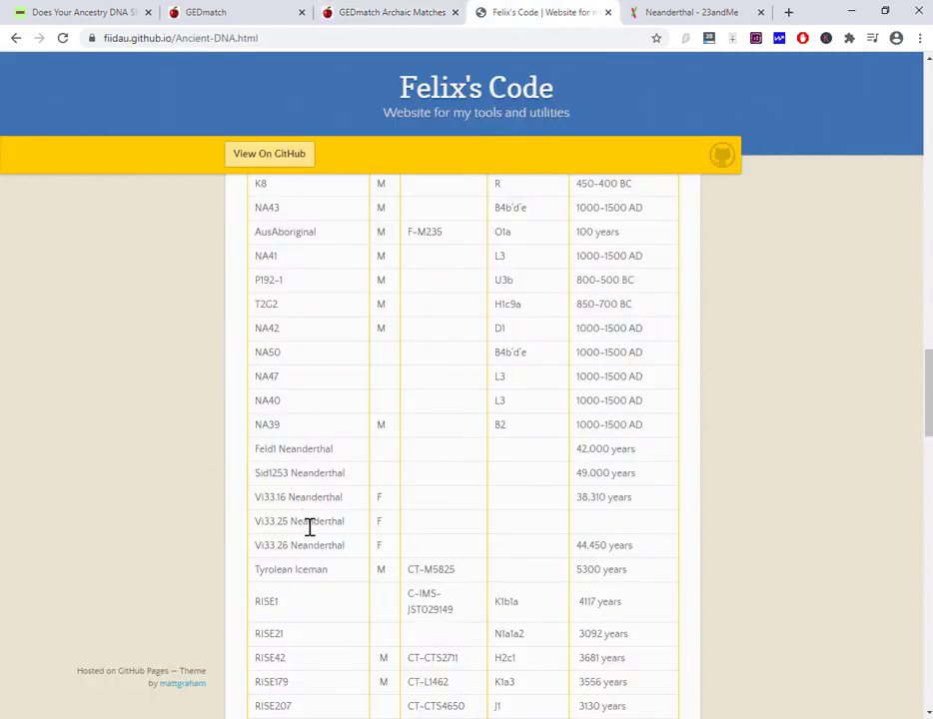
{"action": "scroll", "coordinate": [329, 524], "scroll_direction": "down", "scroll_amount": 1}
{"action": "scroll", "coordinate": [329, 450], "scroll_direction": "up", "scroll_amount": 15}
{"action": "left_click", "coordinate": [375, 12]}
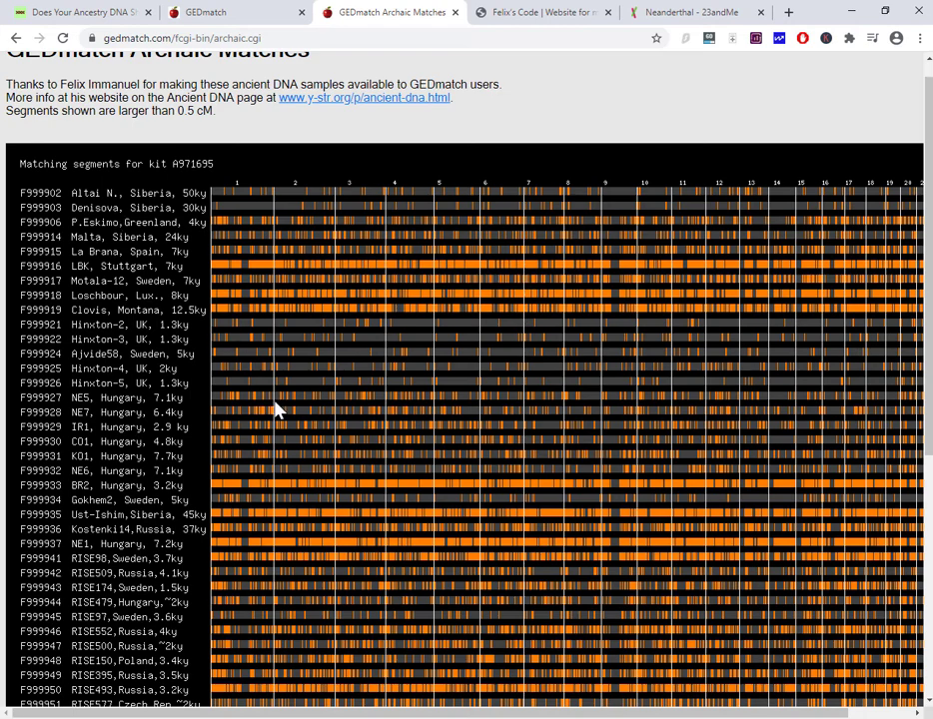
{"action": "scroll", "coordinate": [277, 403], "scroll_direction": "down", "scroll_amount": 3}
{"action": "scroll", "coordinate": [277, 410], "scroll_direction": "down", "scroll_amount": 8}
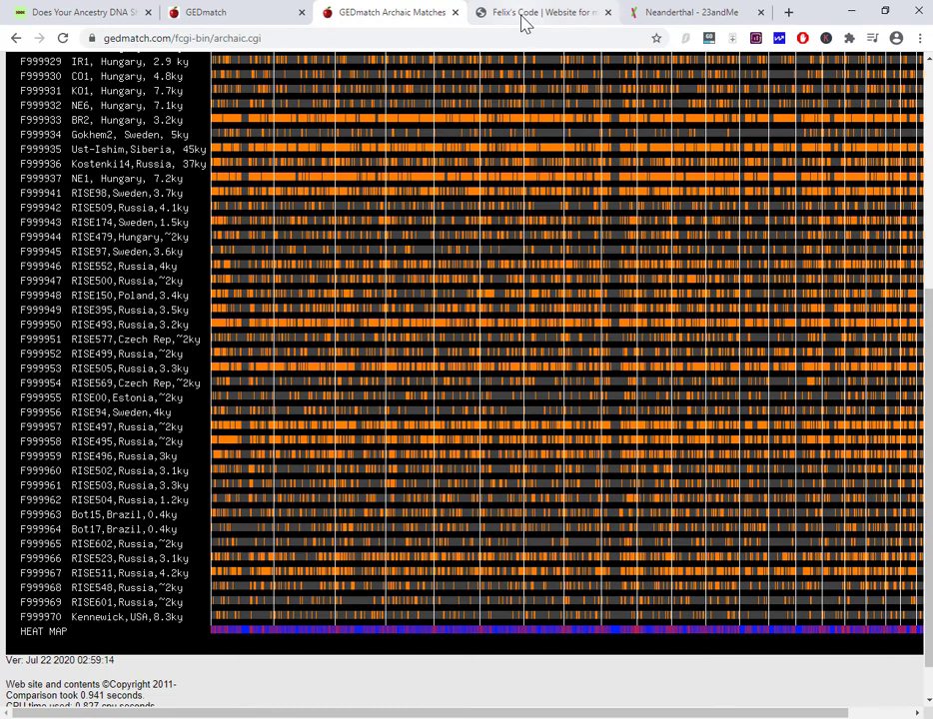
- Find the Neanderthal samples in the Ancient DNA table and compare them with the Altai Neanderthal and other samples on the 0.5 cM chart
{"action": "left_click", "coordinate": [525, 14]}
{"action": "scroll", "coordinate": [331, 378], "scroll_direction": "down", "scroll_amount": 15}
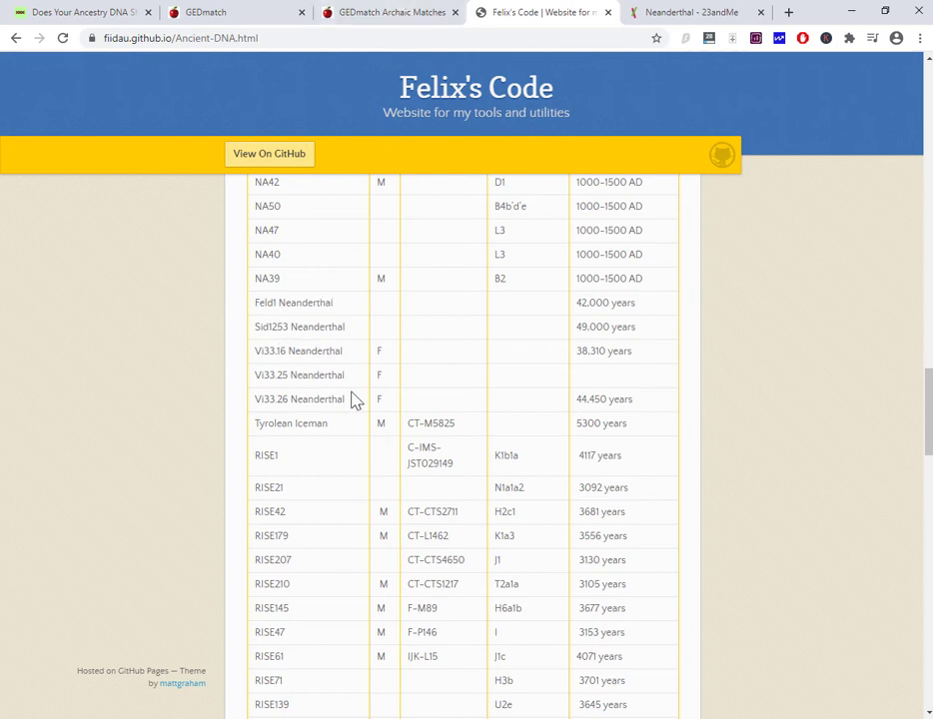
{"action": "left_click", "coordinate": [390, 12]}
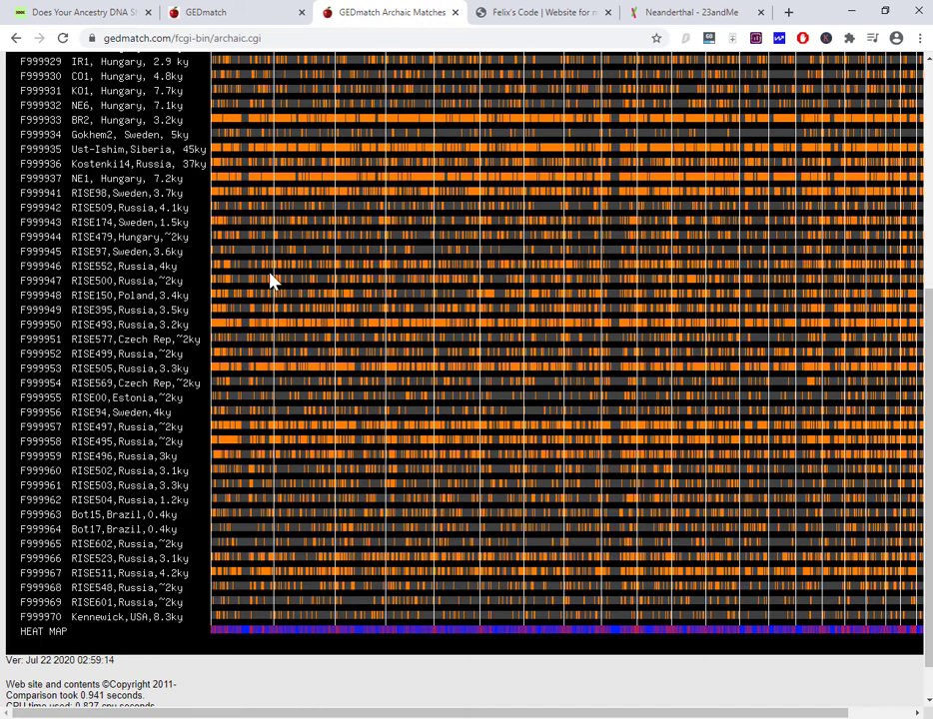
{"action": "left_click", "coordinate": [577, 14]}
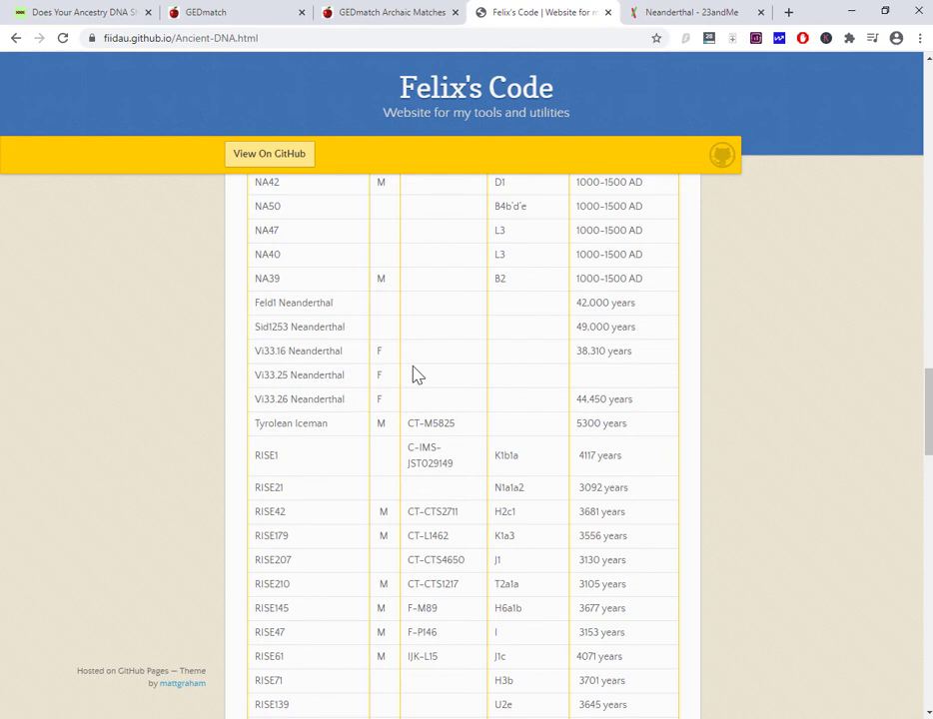
{"action": "left_click", "coordinate": [392, 13]}
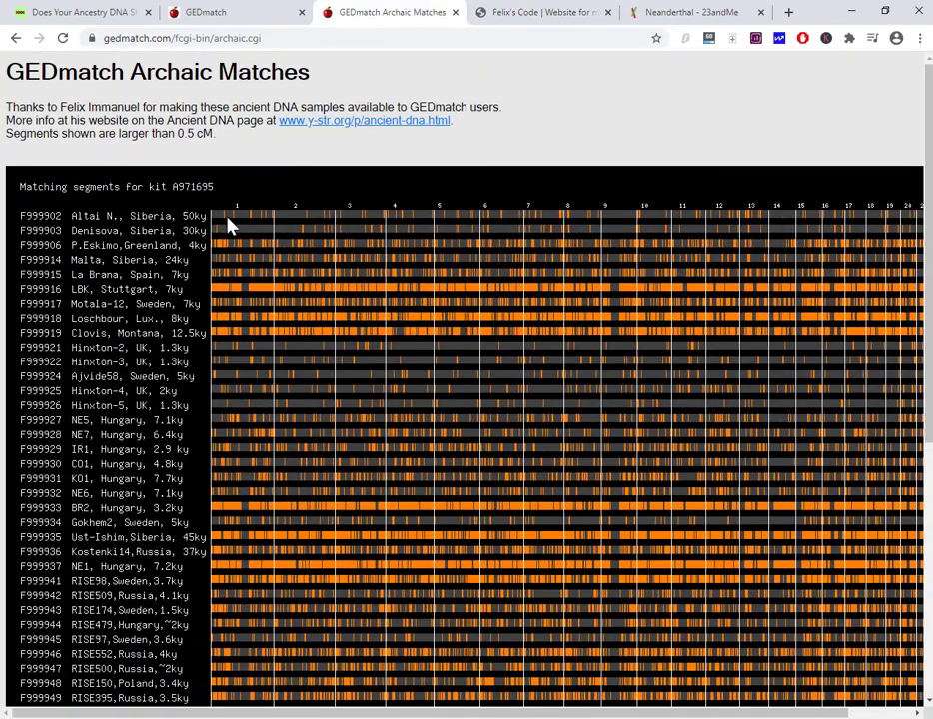
{"action": "left_click", "coordinate": [540, 14]}
{"action": "scroll", "coordinate": [418, 582], "scroll_direction": "down", "scroll_amount": 2}
{"action": "scroll", "coordinate": [418, 582], "scroll_direction": "down", "scroll_amount": 2}
{"action": "left_click", "coordinate": [371, 12]}
{"action": "key", "text": "ctrl+1"}
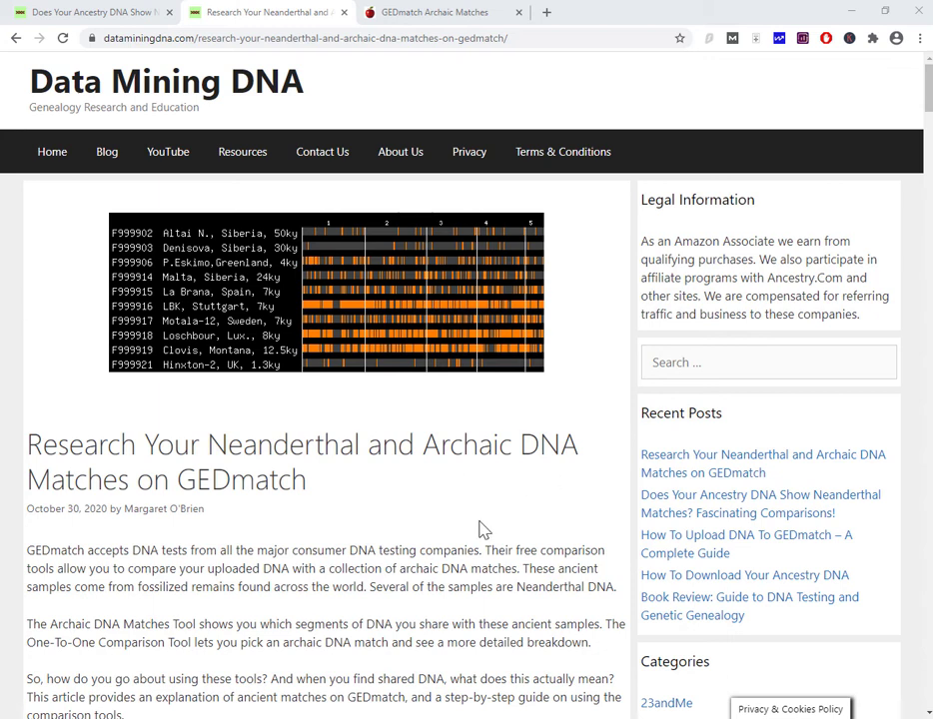
- Find the one-to-one comparison section in the archaic matches article and open GEDmatch's One-to-One Autosomal DNA Comparison form
{"action": "scroll", "coordinate": [484, 530], "scroll_direction": "down", "scroll_amount": 4}
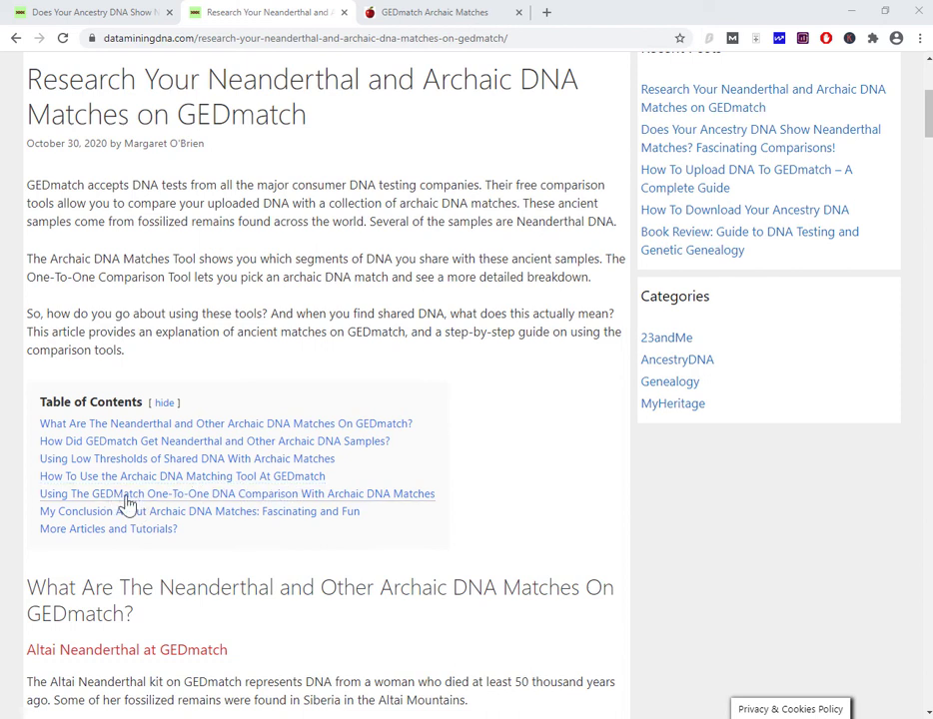
{"action": "left_click", "coordinate": [239, 500]}
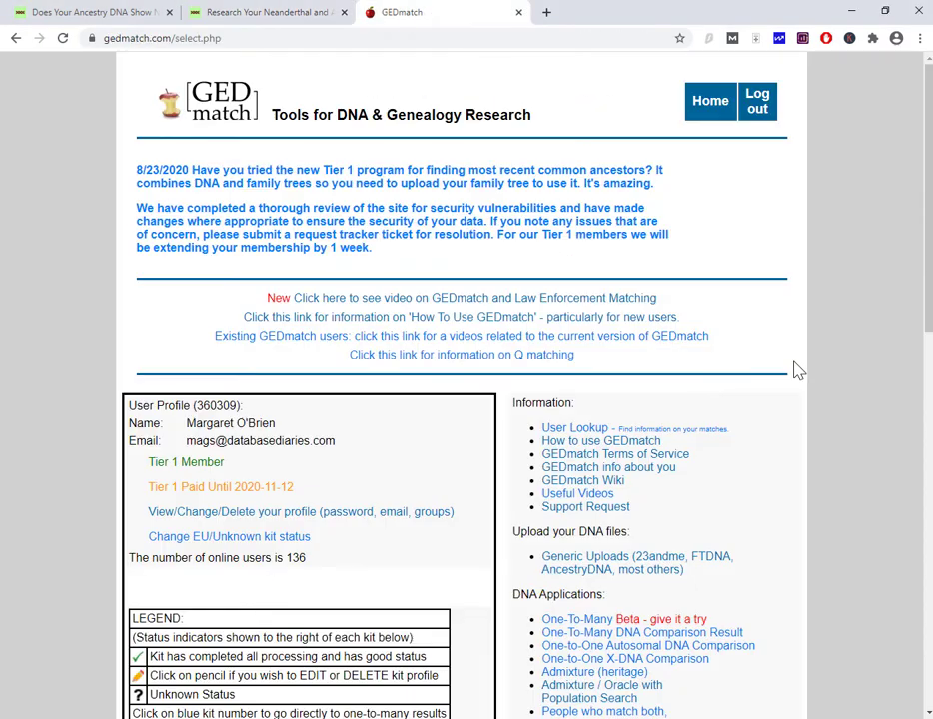
{"action": "scroll", "coordinate": [647, 435], "scroll_direction": "down", "scroll_amount": 4}
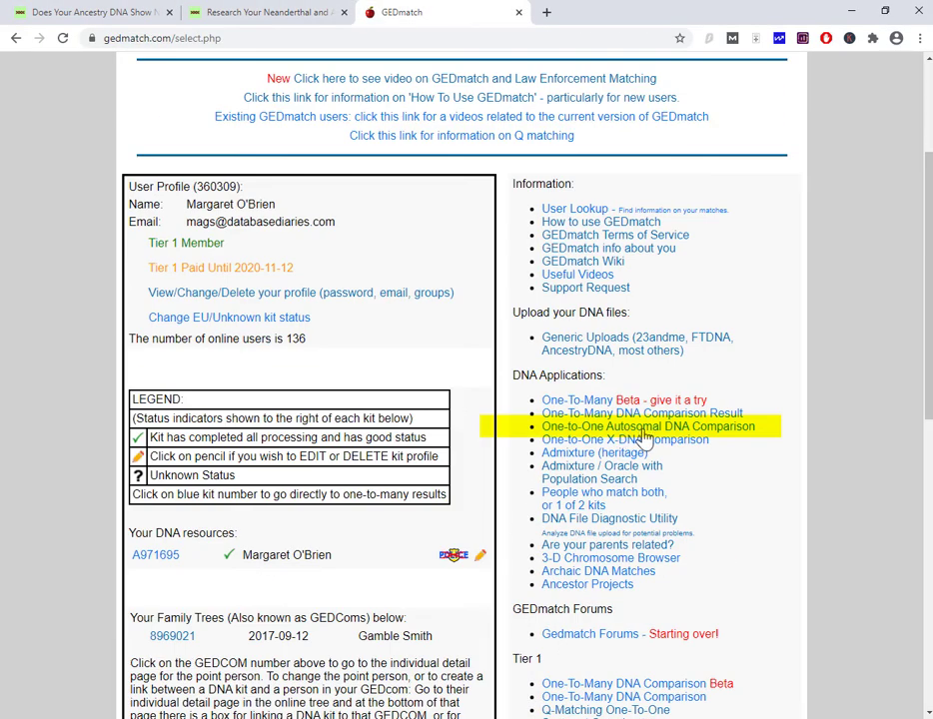
{"action": "left_click", "coordinate": [731, 438]}
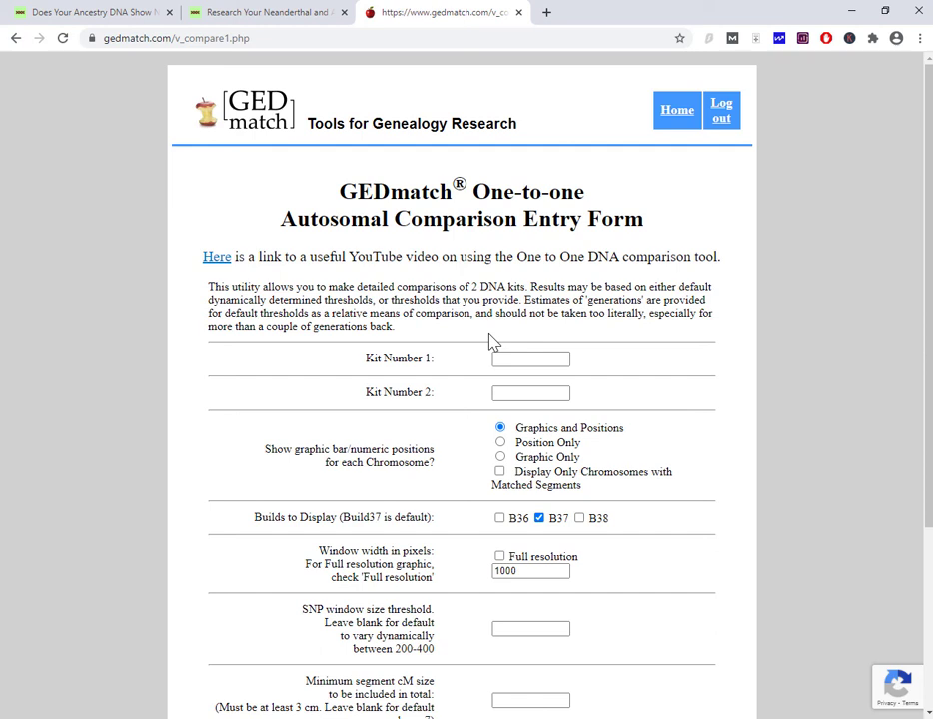
- Enter the personal DNA kit number as Kit Number 1 and review the form's threshold settings and the archaic kit list
{"action": "left_click", "coordinate": [505, 359]}
{"action": "left_click", "coordinate": [502, 395]}
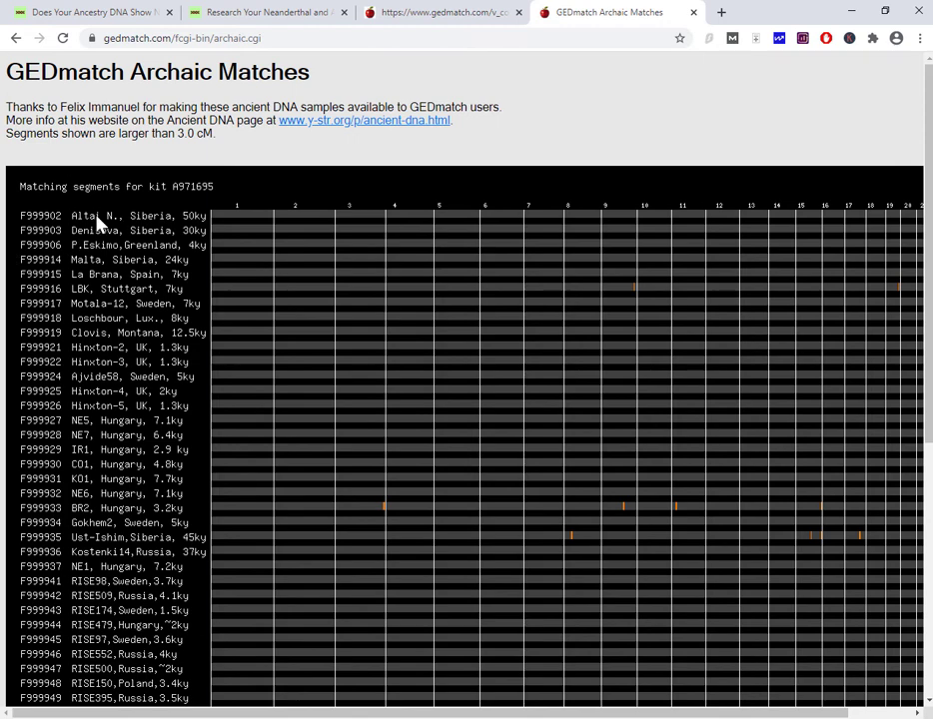
{"action": "key", "text": "ctrl+shift+Tab"}
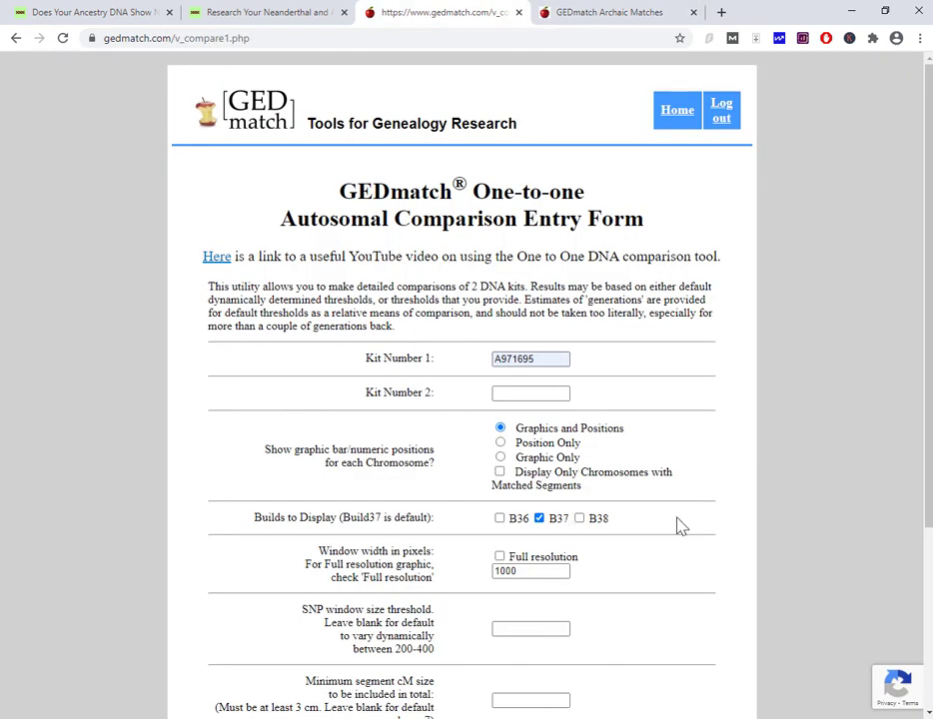
{"action": "scroll", "coordinate": [680, 526], "scroll_direction": "down", "scroll_amount": 3}
{"action": "scroll", "coordinate": [679, 527], "scroll_direction": "down", "scroll_amount": 2}
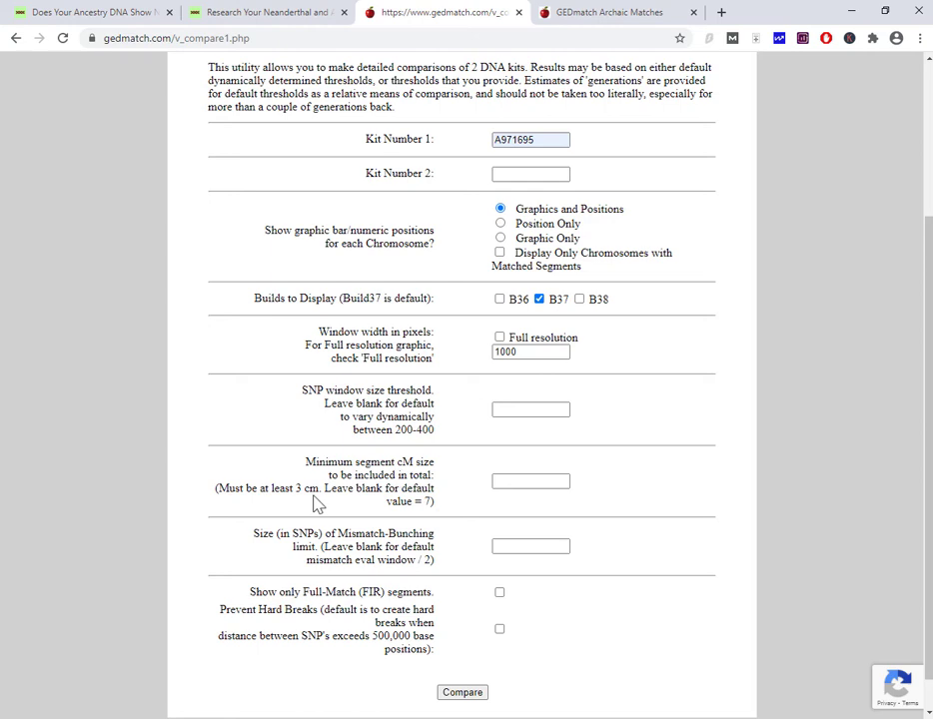
- Note the Ust-Ishim sample's kit number F999935 in Notepad, select it and return to the one-to-one comparison form
{"action": "key", "text": "ctrl+Tab"}
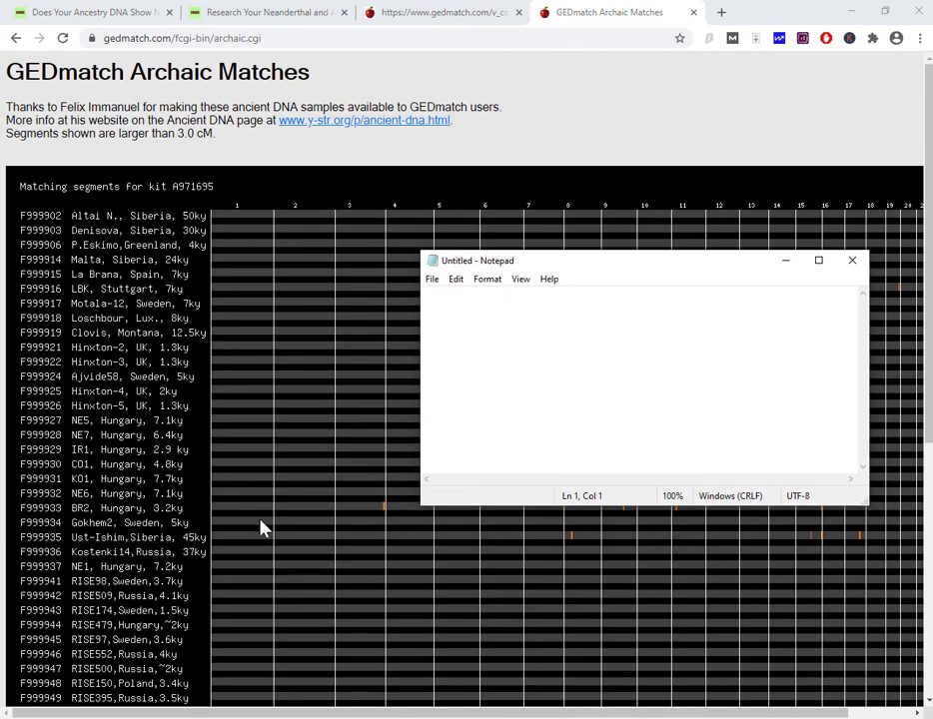
{"action": "type", "text": "F9999"}
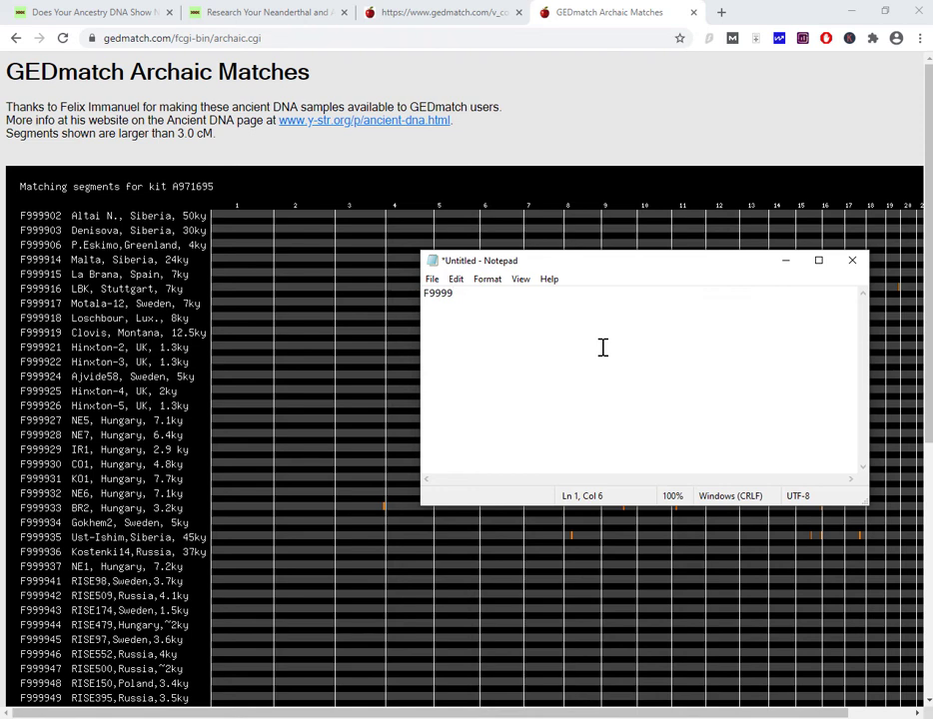
{"action": "type", "text": "35"}
{"action": "key", "text": "ctrl+a"}
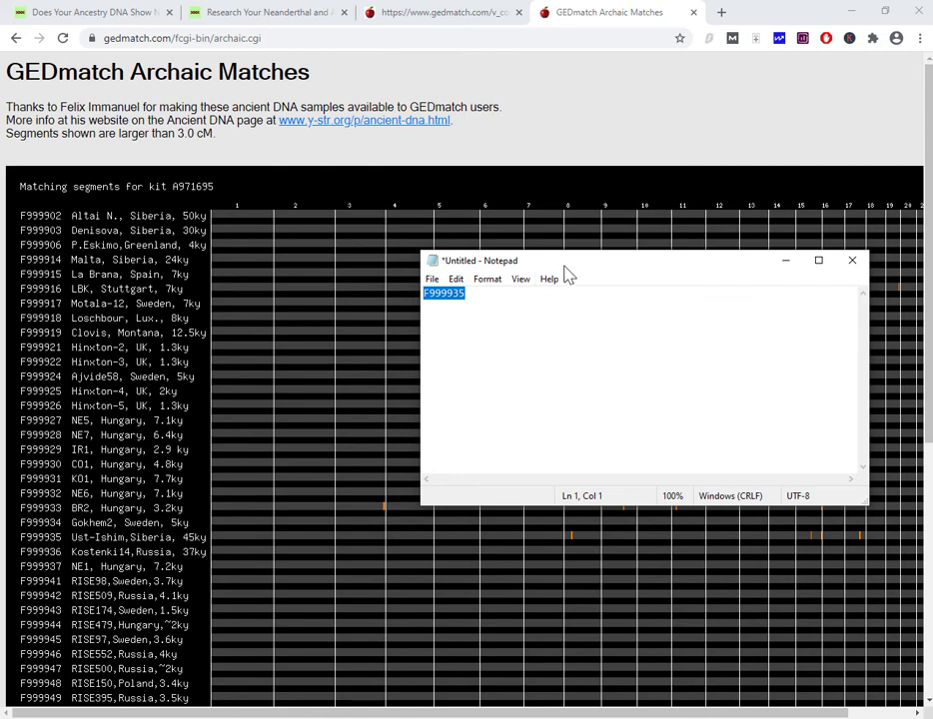
{"action": "left_click_drag", "start_coordinate": [566, 267], "coordinate": [217, 495]}
{"action": "left_click", "coordinate": [435, 488]}
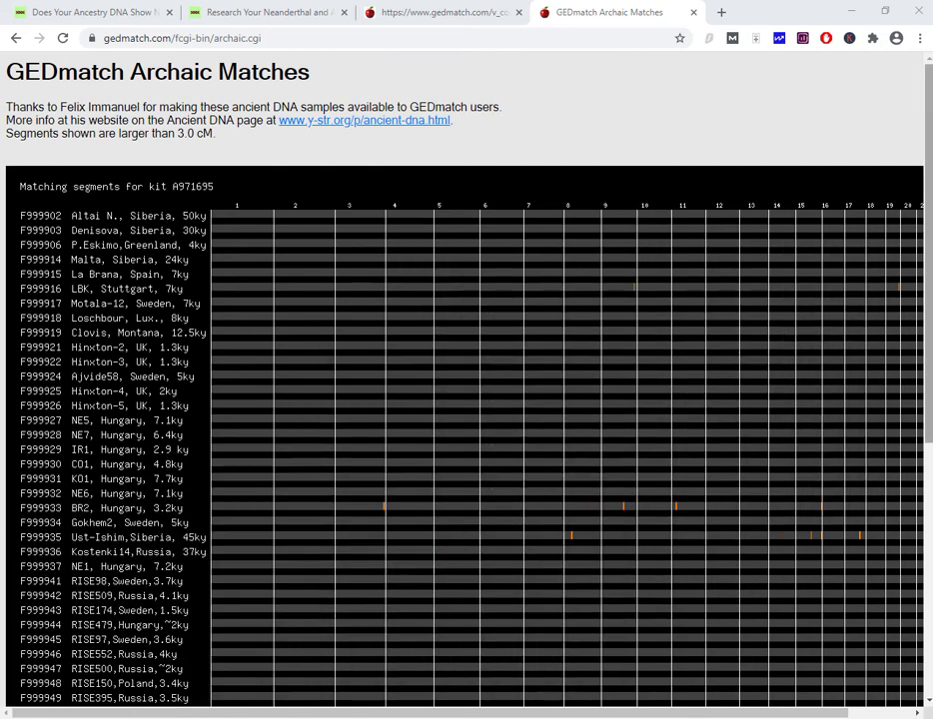
{"action": "left_click", "coordinate": [431, 14]}
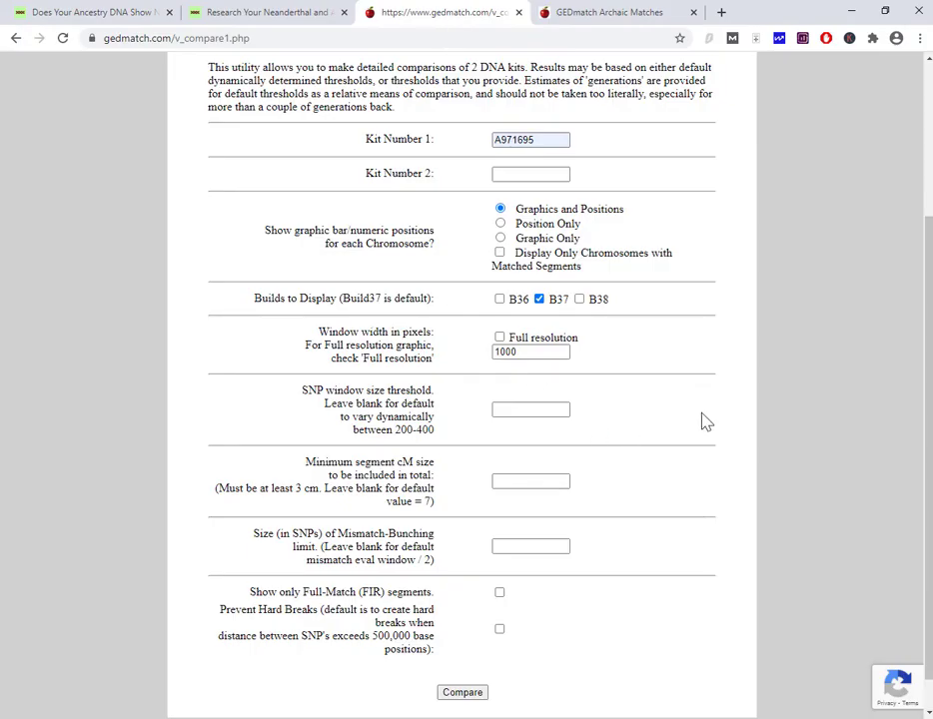
- Enter the Ust-Ishim sample's kit number F999935 as Kit Number 2 in the one-to-one comparison form
{"action": "scroll", "coordinate": [703, 421], "scroll_direction": "up", "scroll_amount": 3}
{"action": "scroll", "coordinate": [686, 483], "scroll_direction": "down", "scroll_amount": 1}
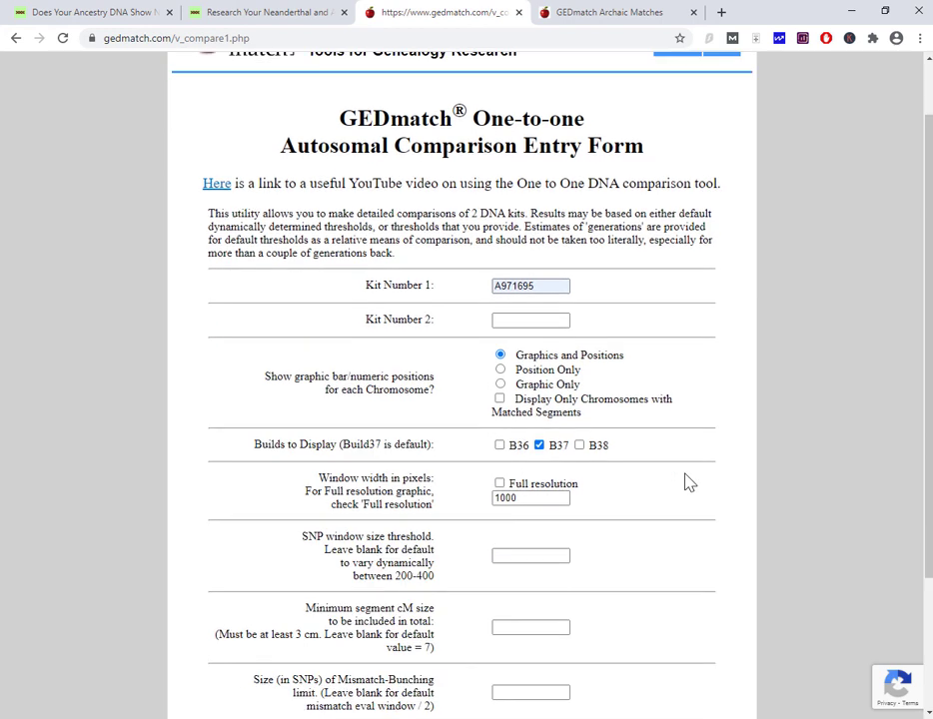
{"action": "left_click", "coordinate": [552, 317]}
{"action": "key", "text": "Down"}
{"action": "key", "text": "Down"}
{"action": "key", "text": "Down"}
{"action": "key", "text": "Return"}
- Set the minimum segment size to 3 cM, leave the other thresholds at their defaults and run the comparison
{"action": "scroll", "coordinate": [429, 564], "scroll_direction": "down", "scroll_amount": 1}
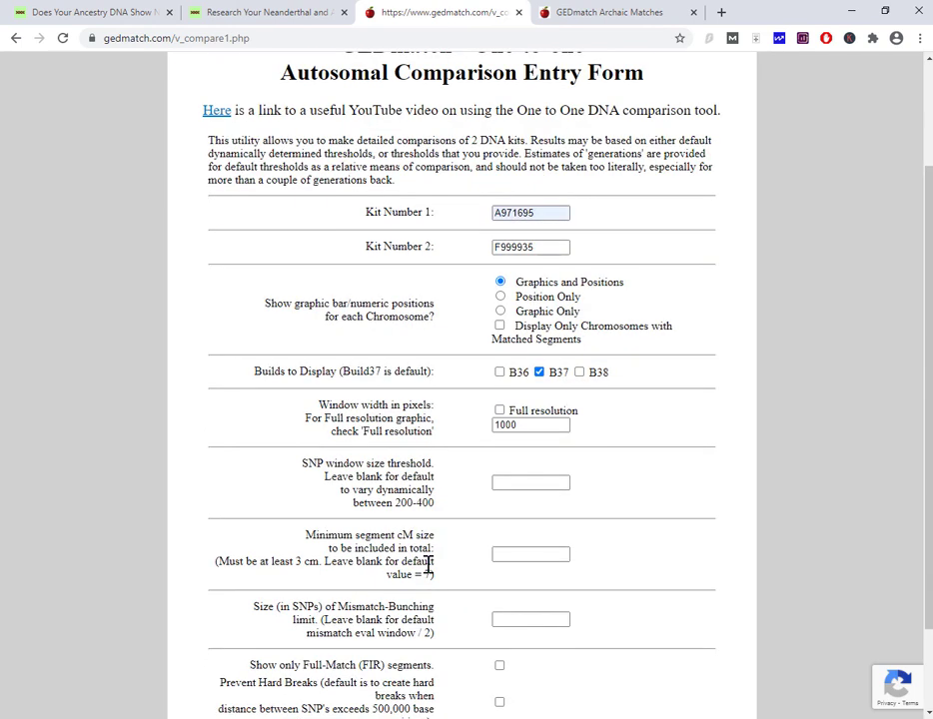
{"action": "left_click", "coordinate": [546, 555]}
{"action": "type", "text": "3"}
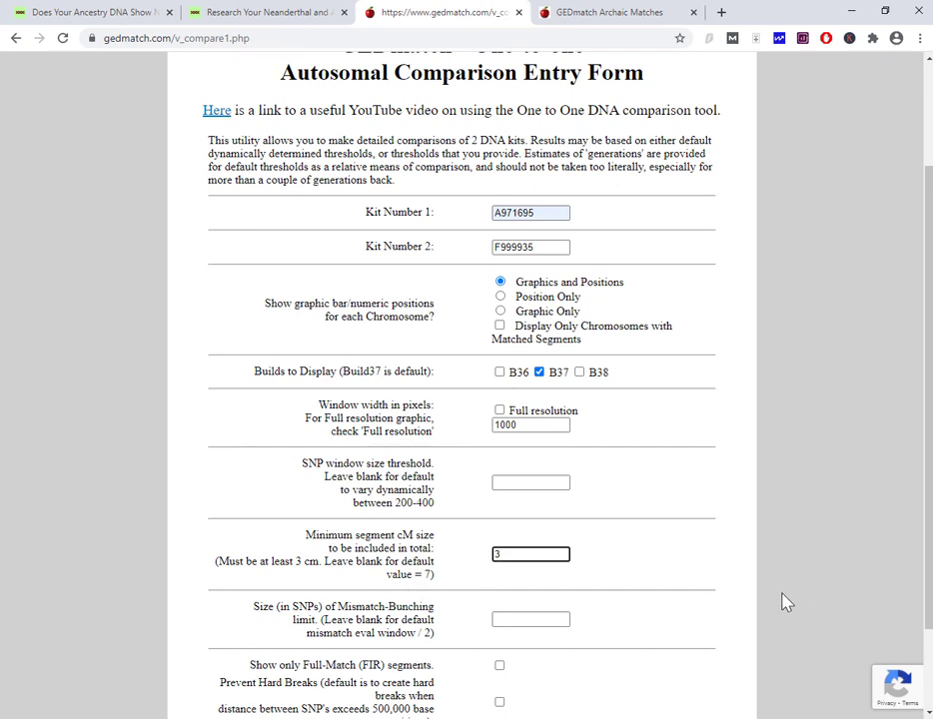
{"action": "scroll", "coordinate": [781, 601], "scroll_direction": "down", "scroll_amount": 2}
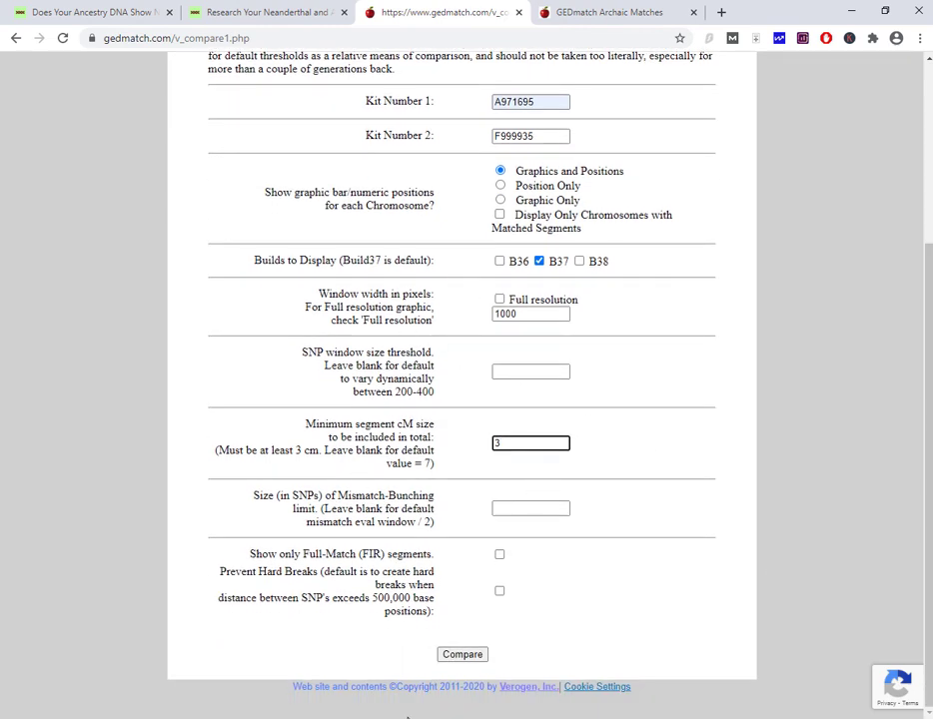
{"action": "left_click", "coordinate": [462, 658]}
- Examine the one-to-one results chromosome by chromosome for shared segments and compare them with the Ust-Ishim row on the Archaic Matches chart
{"action": "scroll", "coordinate": [883, 484], "scroll_direction": "down", "scroll_amount": 3}
{"action": "scroll", "coordinate": [882, 483], "scroll_direction": "down", "scroll_amount": 5}
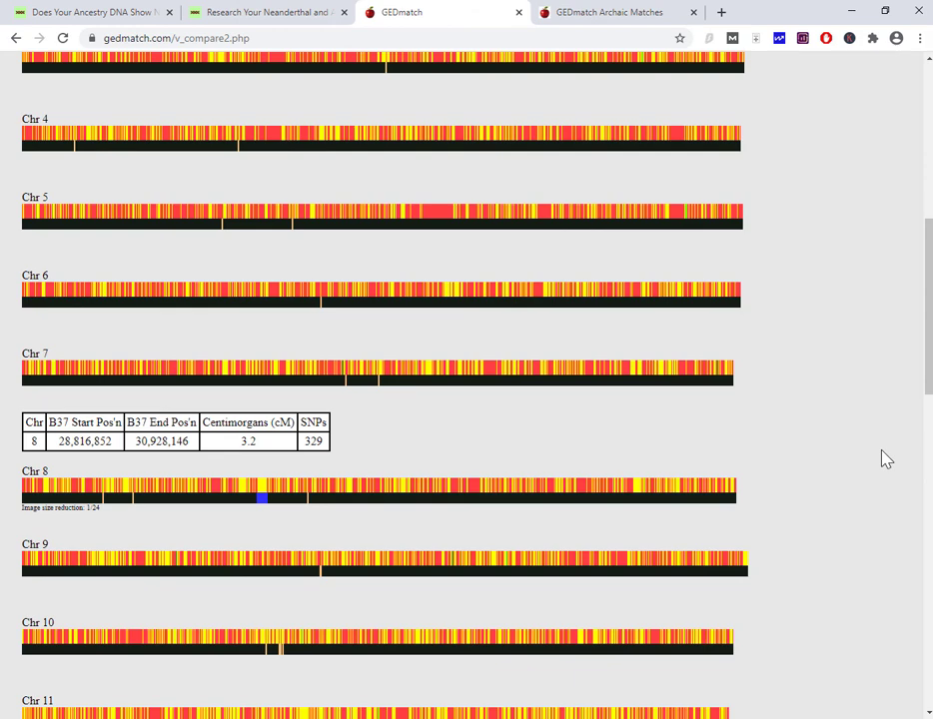
{"action": "scroll", "coordinate": [887, 459], "scroll_direction": "down", "scroll_amount": 5}
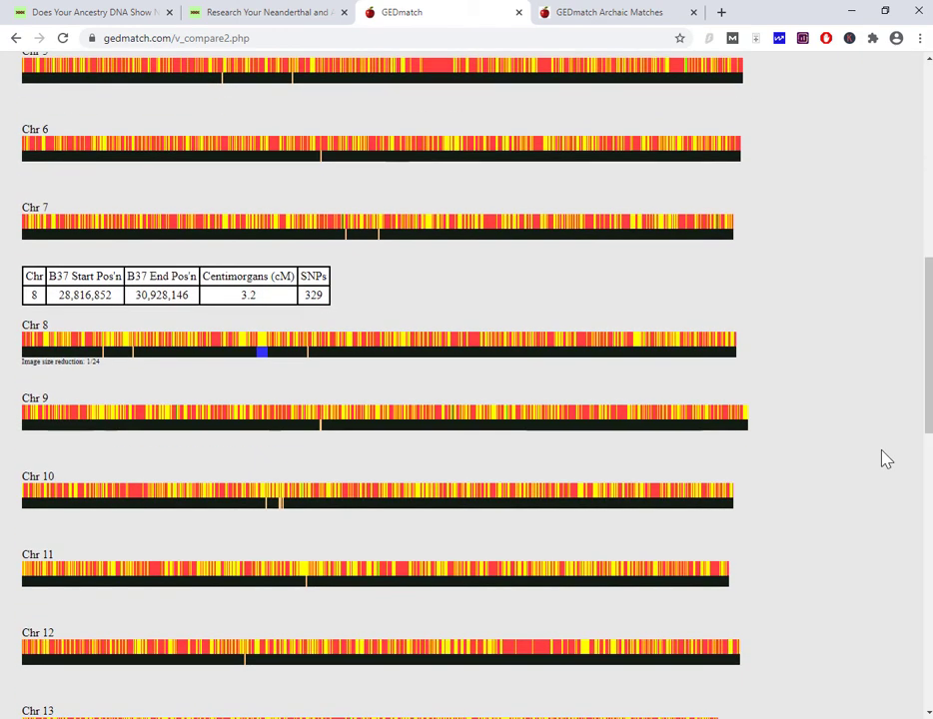
{"action": "scroll", "coordinate": [886, 459], "scroll_direction": "down", "scroll_amount": 3}
{"action": "scroll", "coordinate": [887, 459], "scroll_direction": "down", "scroll_amount": 2}
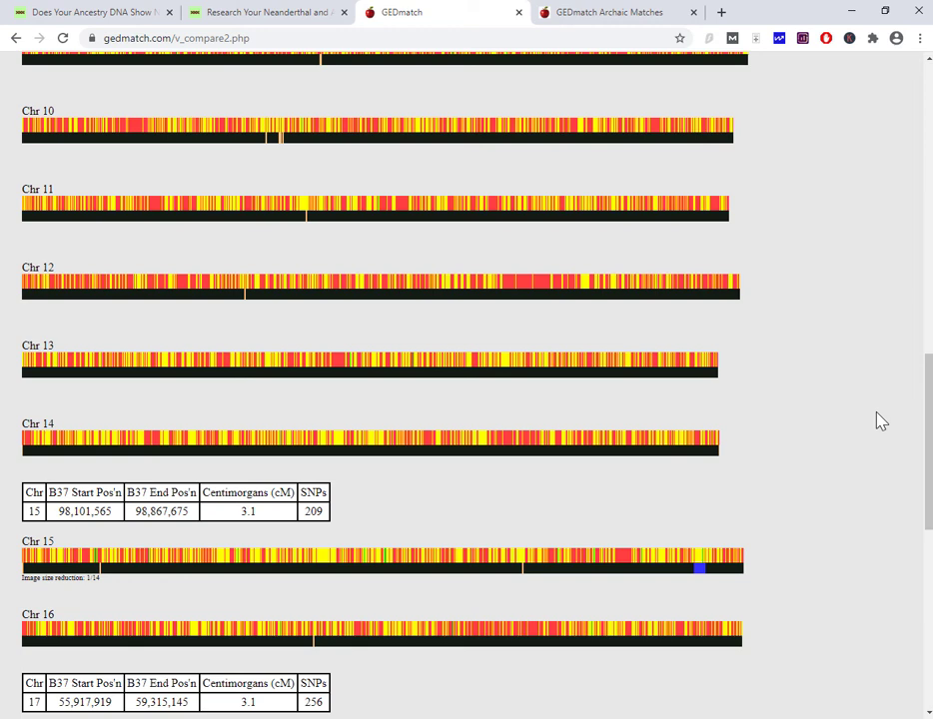
{"action": "left_click", "coordinate": [672, 17]}
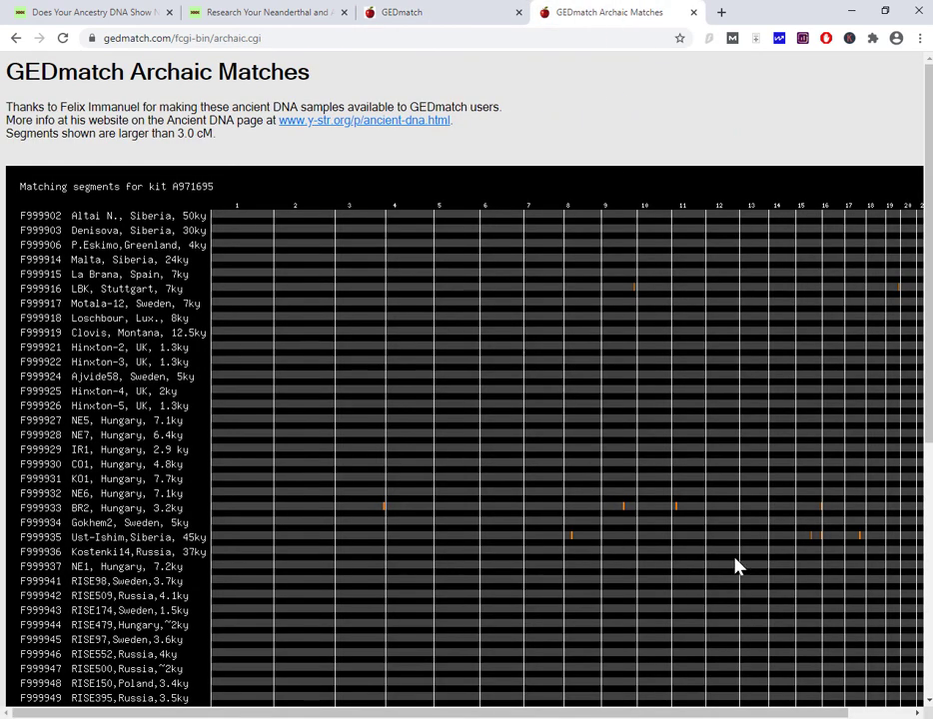
- Review the archaic matches article's conclusion, glance back at the one-to-one results, and view the article's introduction and table of contents
{"action": "key", "text": "ctrl+Page_Up"}
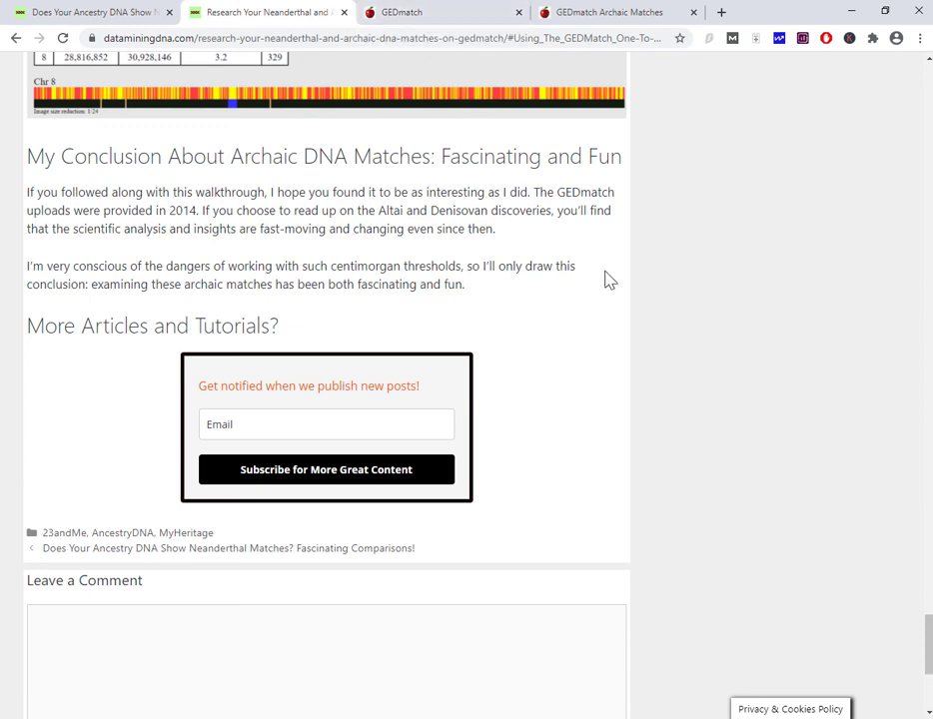
{"action": "key", "text": "ctrl+Tab"}
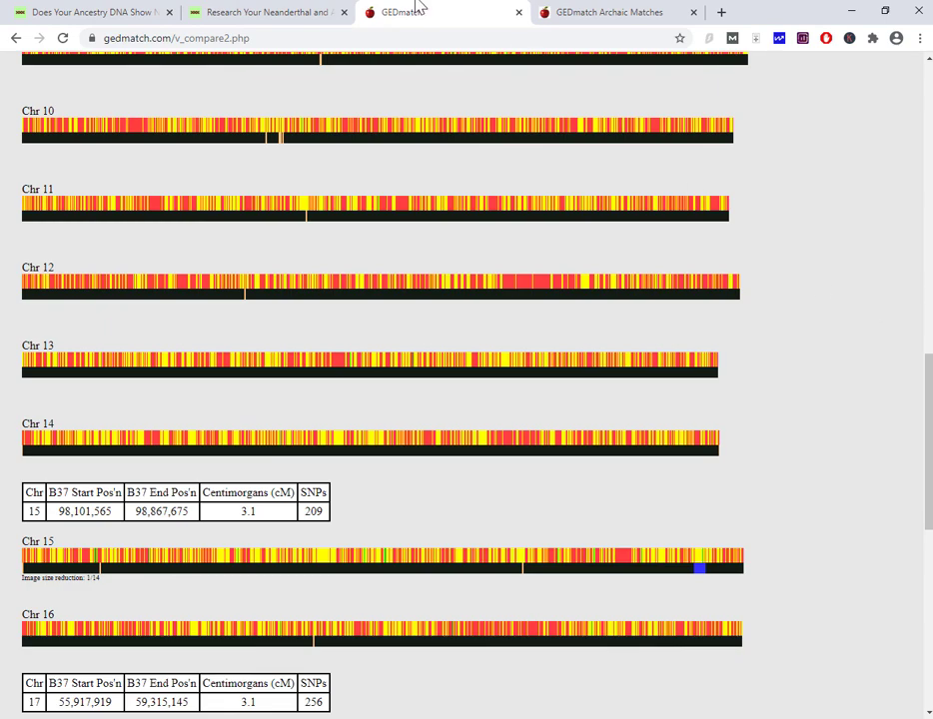
{"action": "left_click", "coordinate": [110, 16]}
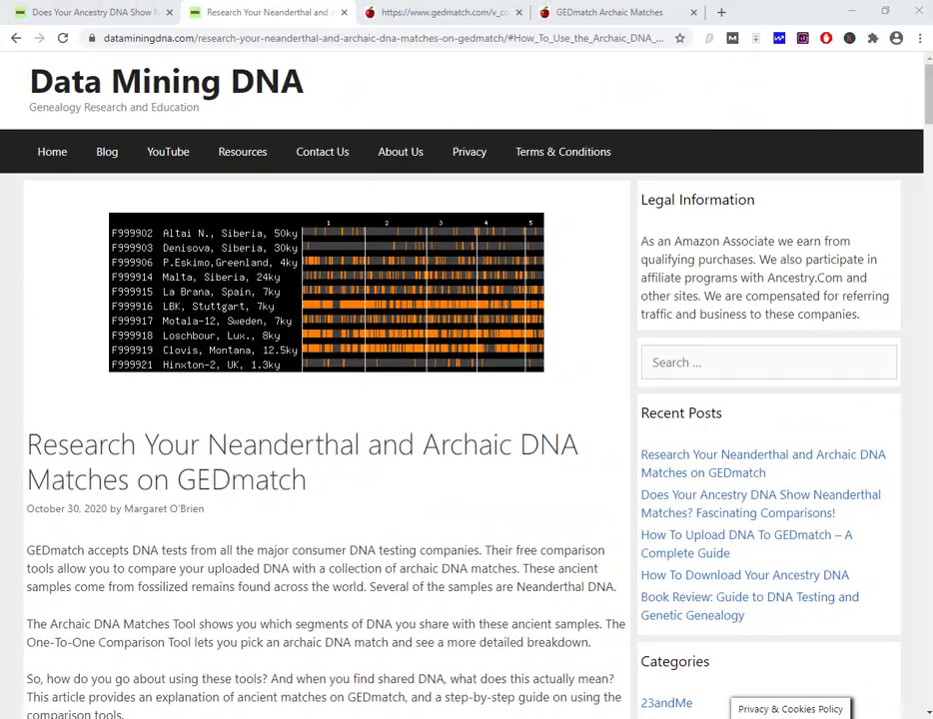
{"action": "scroll", "coordinate": [323, 495], "scroll_direction": "down", "scroll_amount": 2}
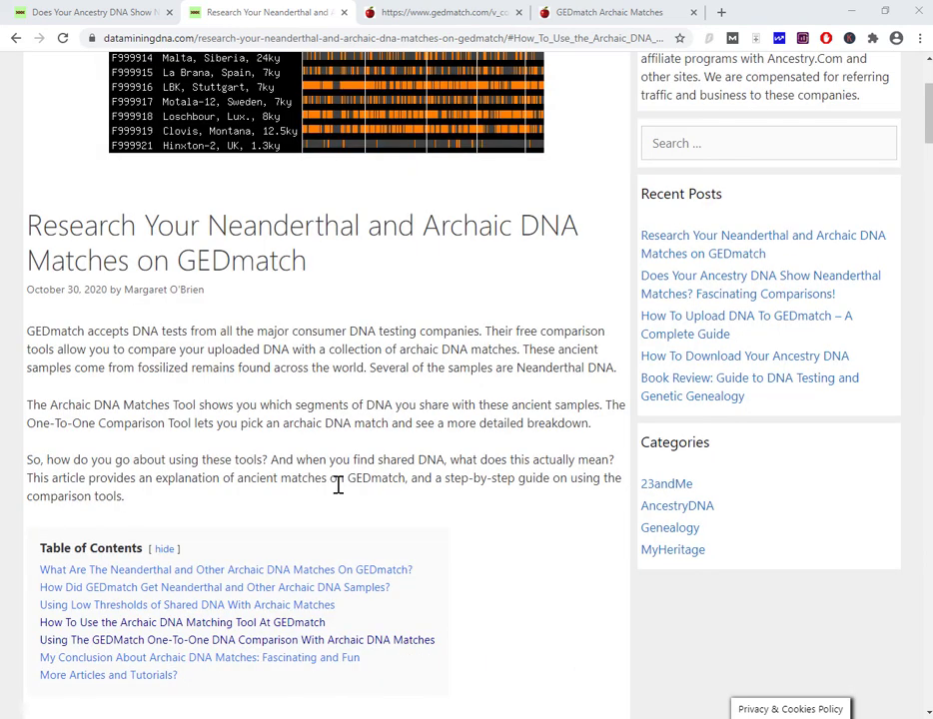